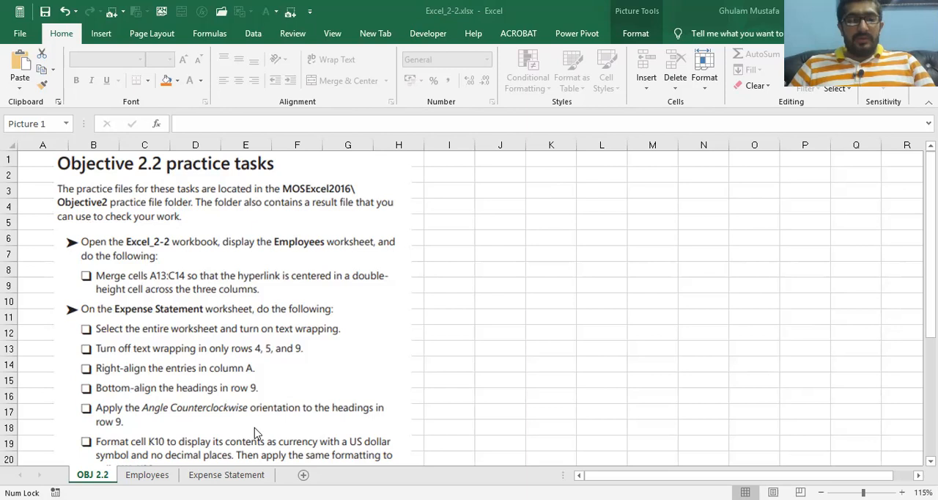
Look through the Employees and Expense Statement worksheets, then compare the OBJ 2.2 merge task with the hyperlink rows on Employees
key(ctrl+Page_Down)
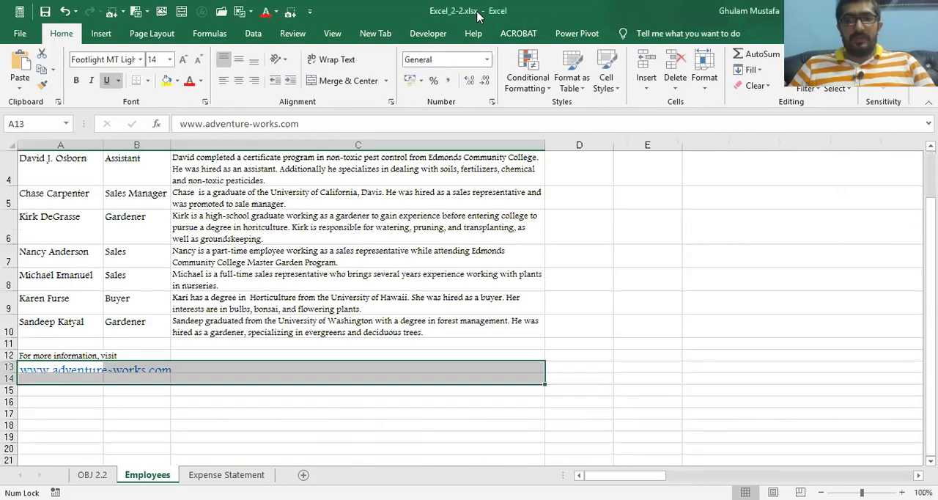
key(ctrl+Page_Down)
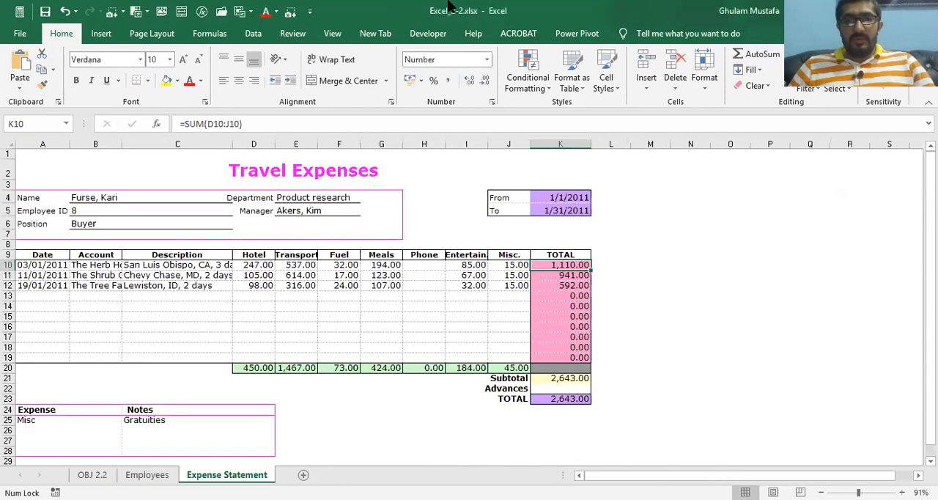
key(ctrl+Page_Up)
key(ctrl+Page_Up)
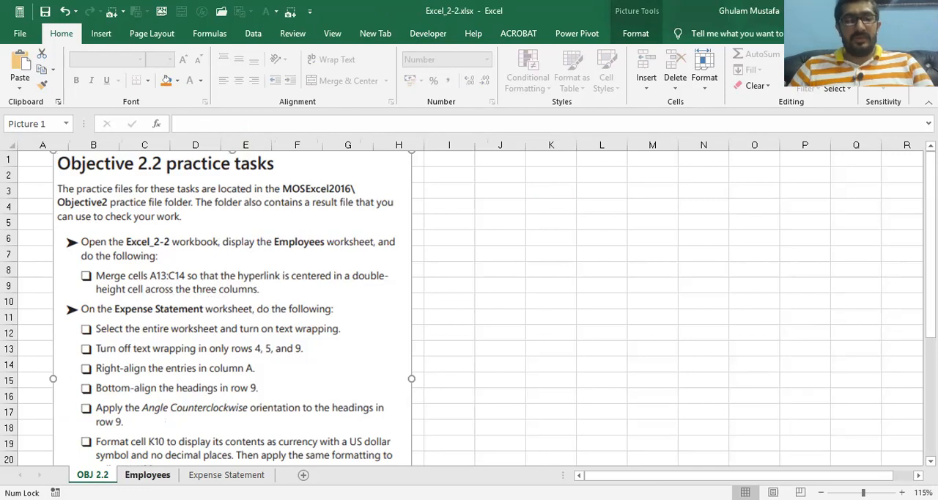
click(147, 475)
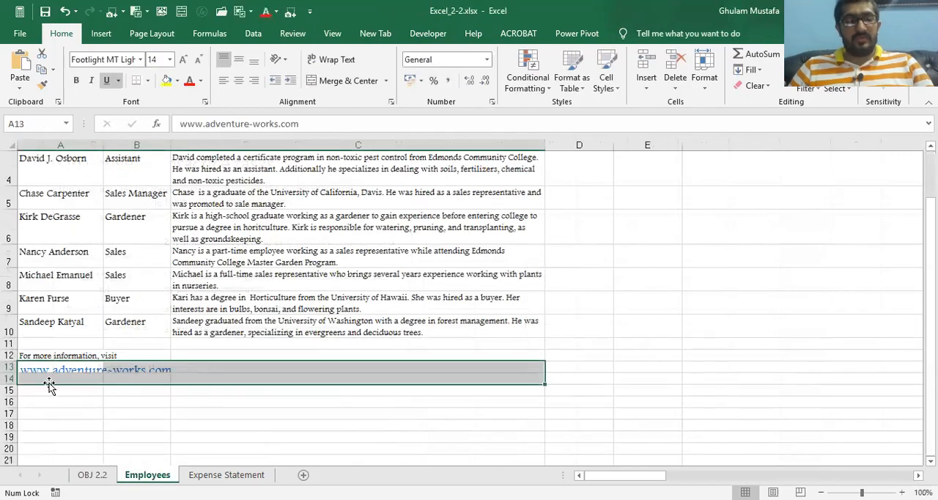
click(25, 412)
click(209, 374)
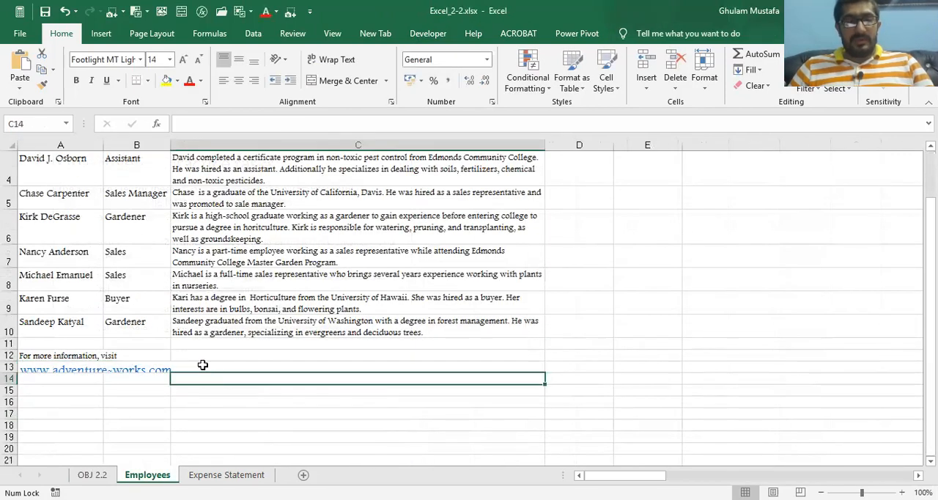
click(95, 475)
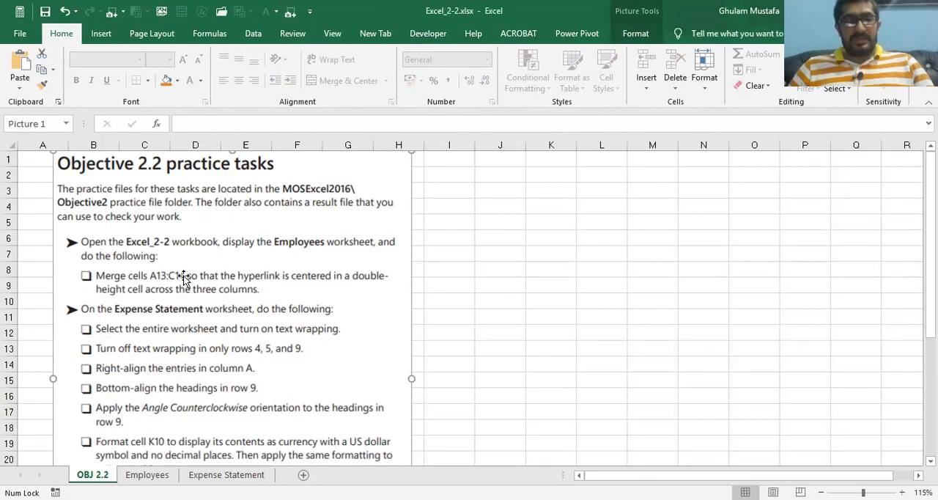
click(146, 475)
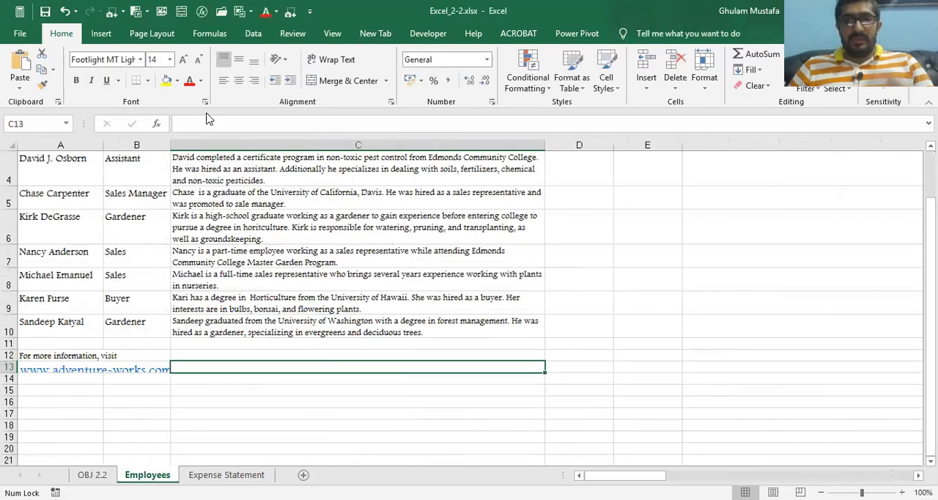
key(F5)
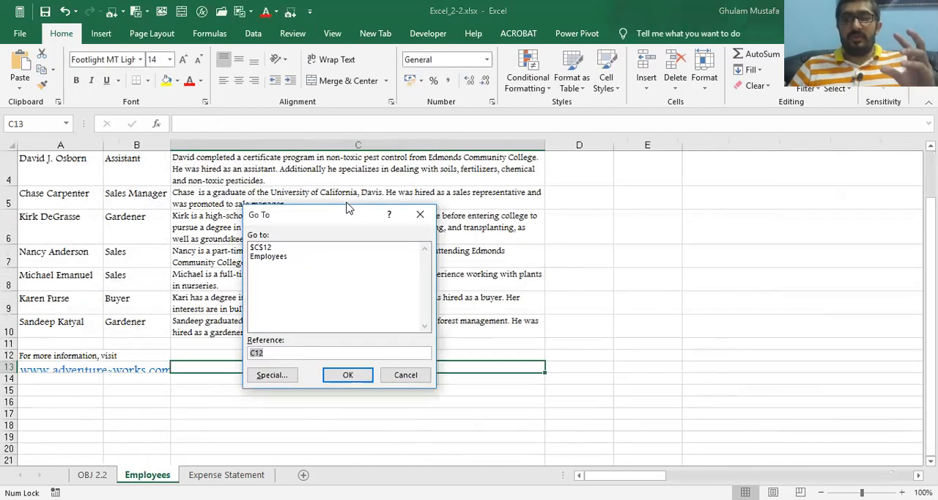
click(404, 375)
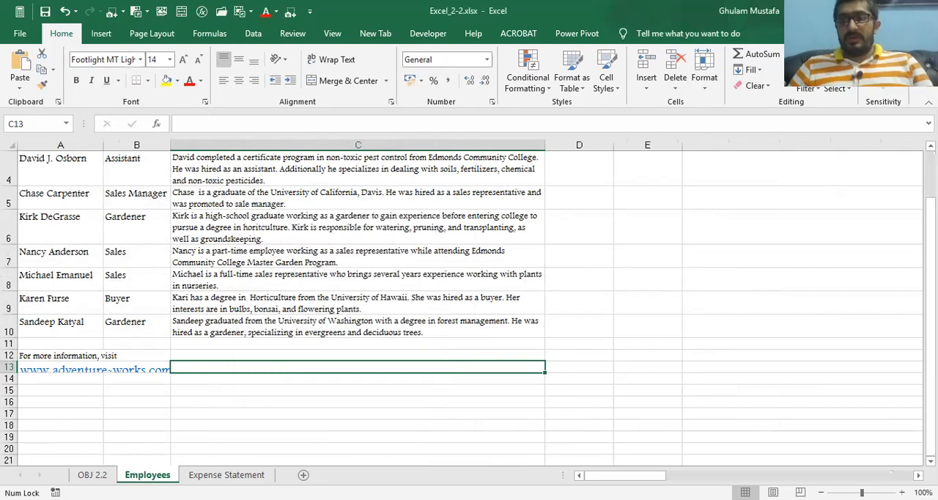
click(837, 88)
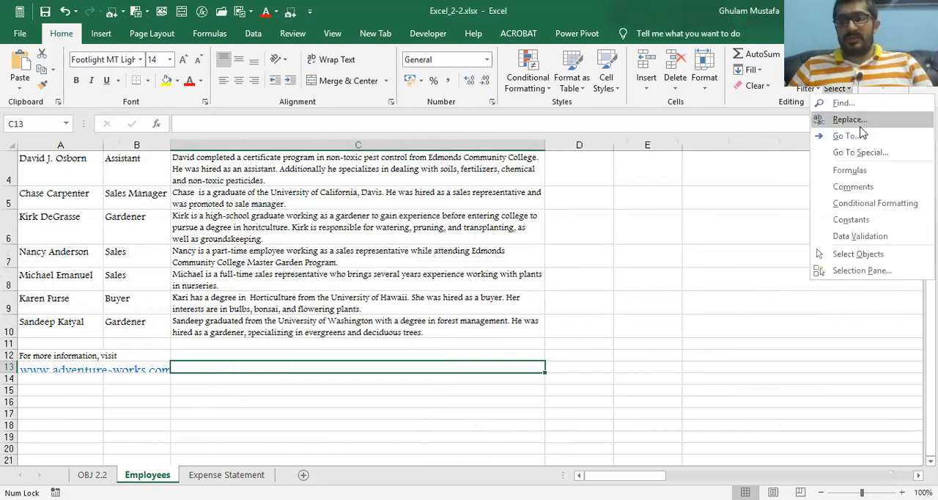
click(862, 153)
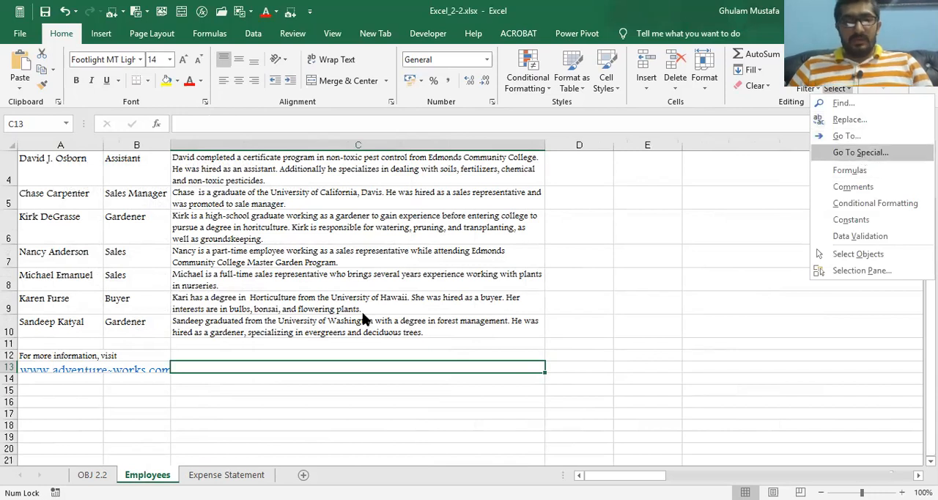
click(411, 397)
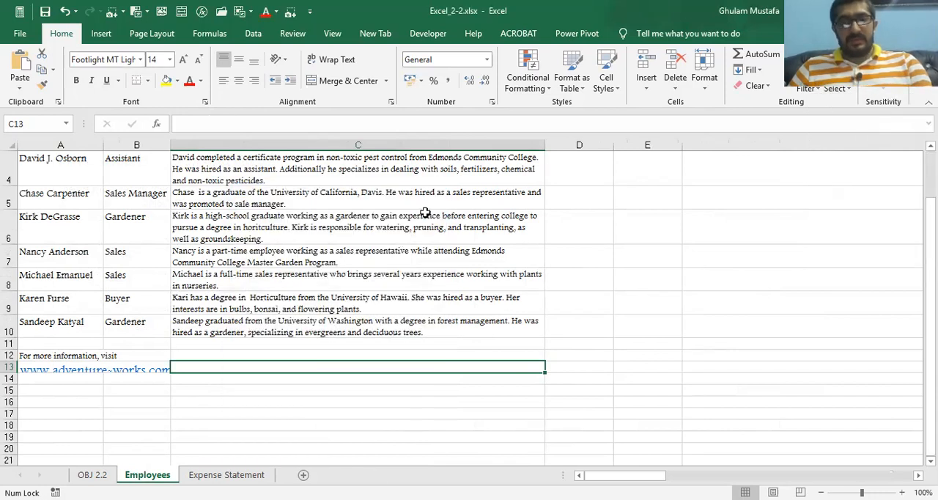
key(ctrl+g)
key(BackSpace)
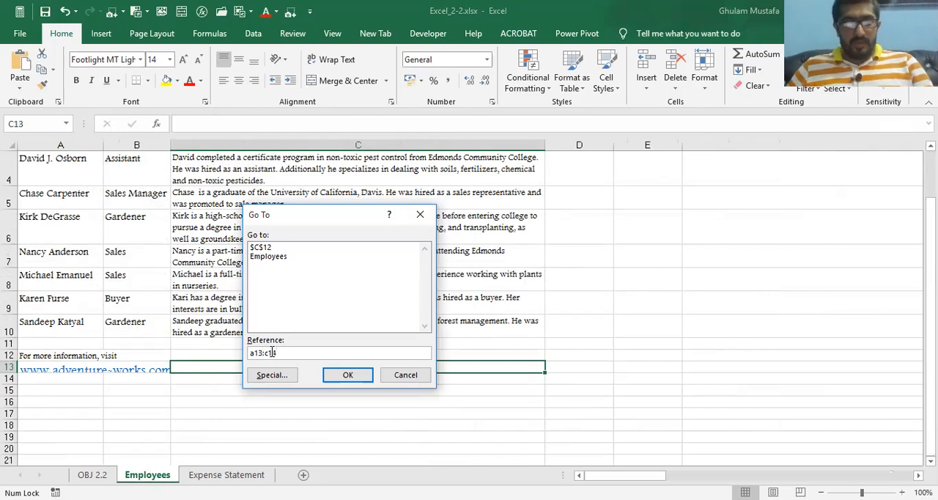
click(405, 374)
click(92, 475)
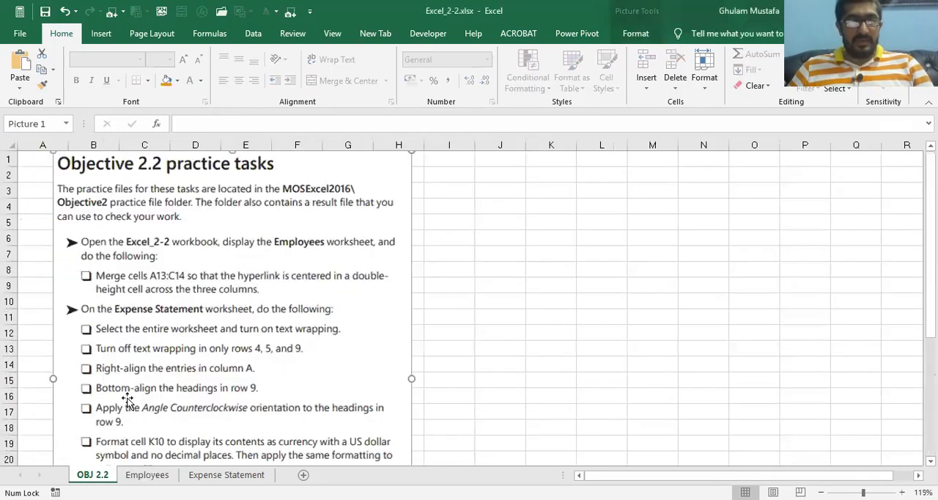
click(147, 475)
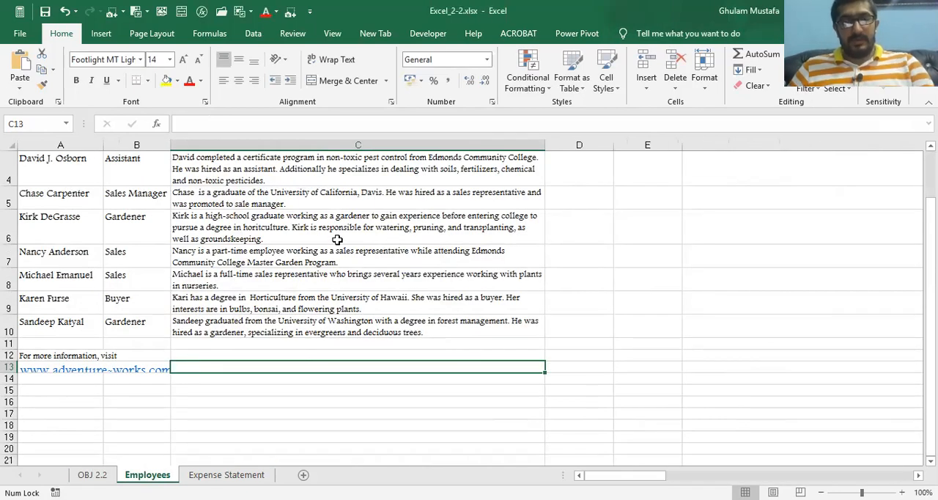
Use Go To to select the range A13:C14 on the Employees worksheet and recheck the merge task on OBJ 2.2
key(F5)
key(BackSpace)
text(A1)
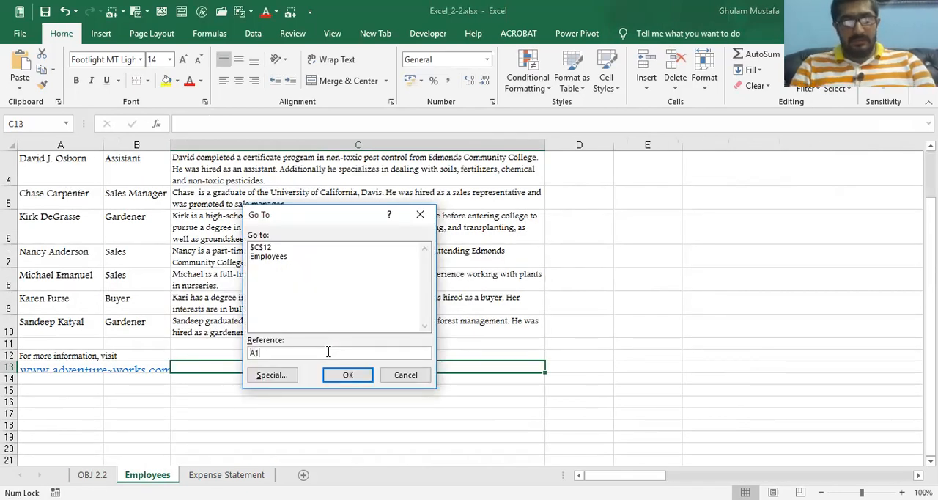
text(3:C14)
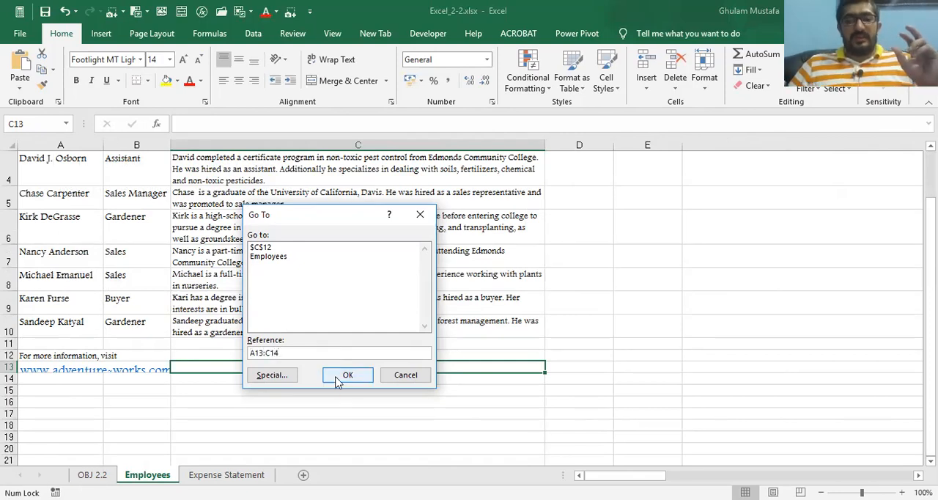
click(337, 374)
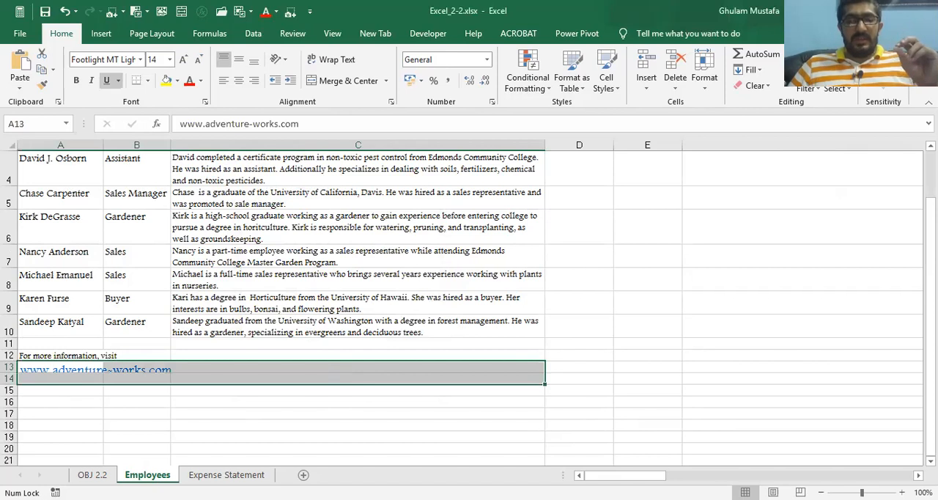
click(94, 475)
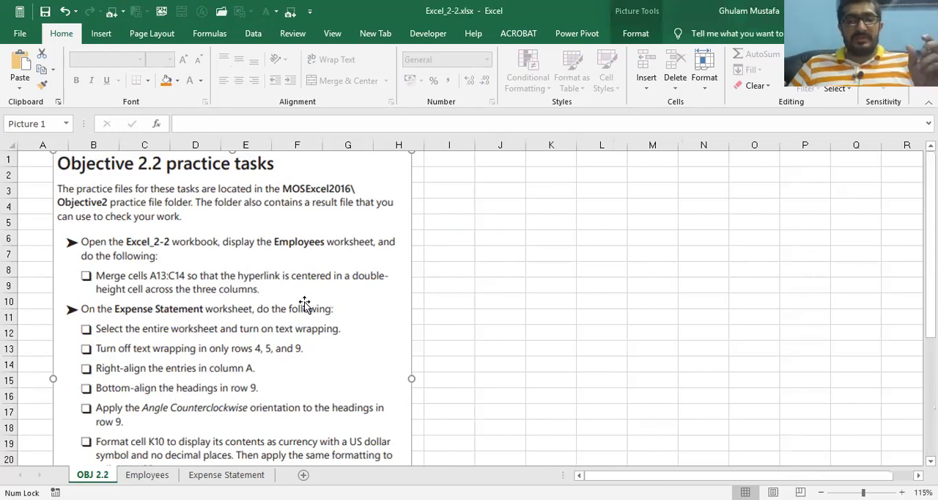
click(148, 475)
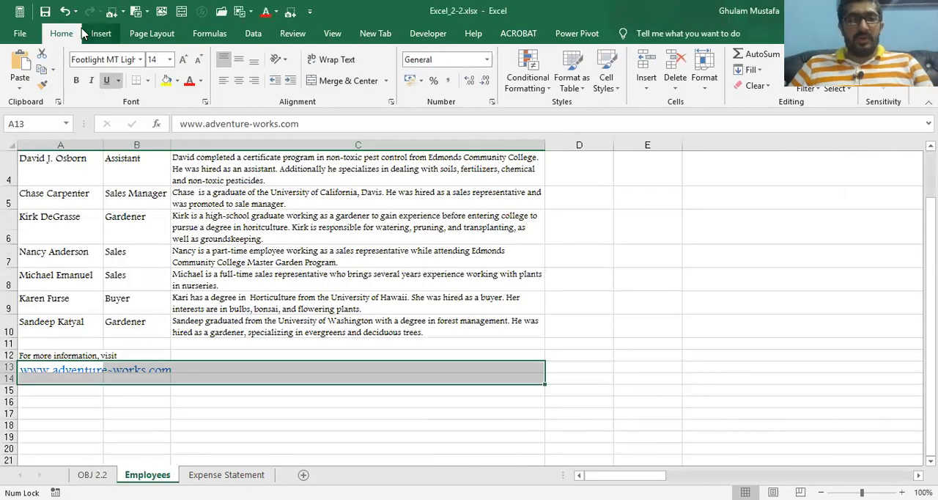
Try Merge & Center on A13:C14, inspect the merged hyperlink cell, and undo the merge
click(387, 82)
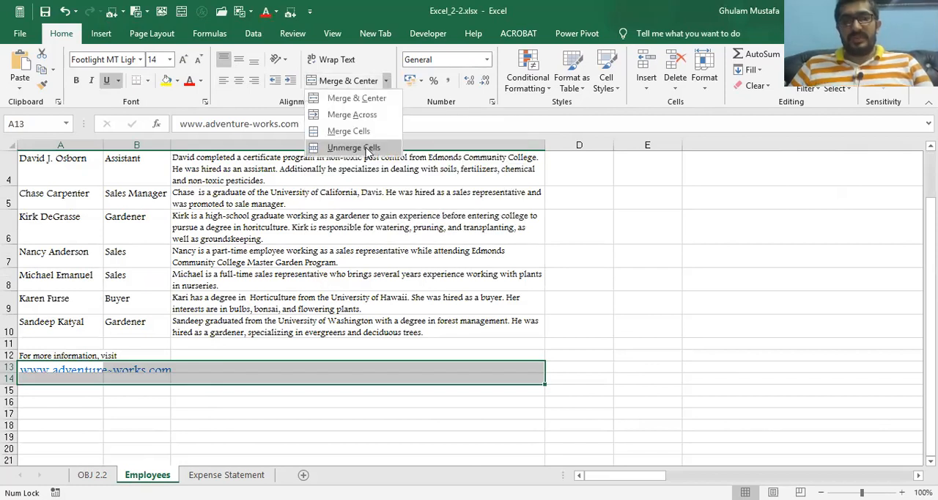
click(358, 99)
click(213, 404)
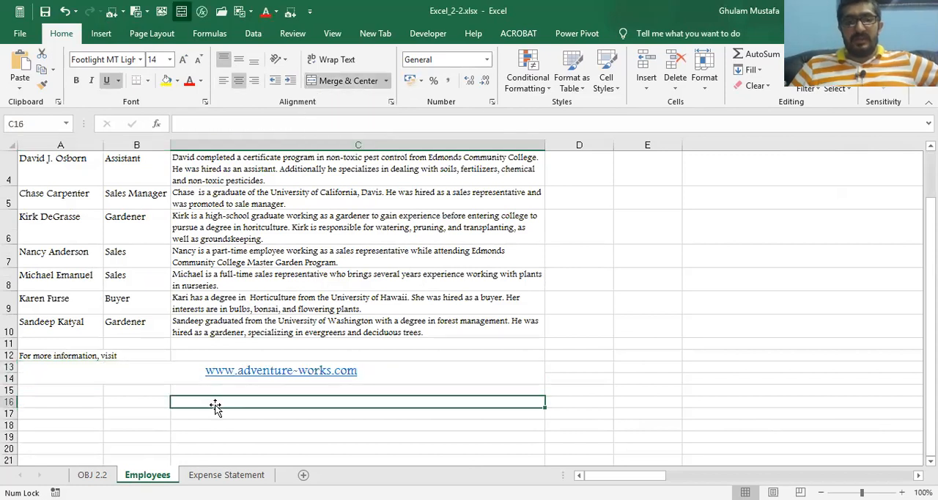
click(181, 373)
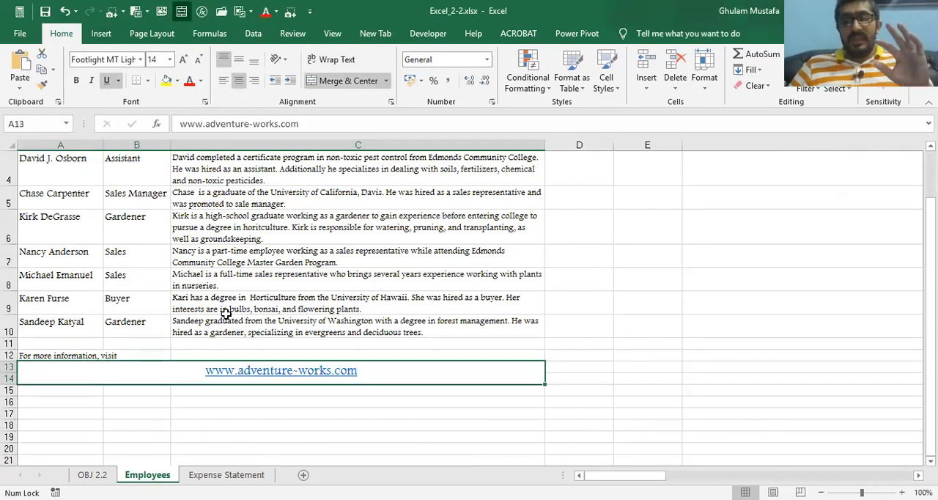
click(66, 13)
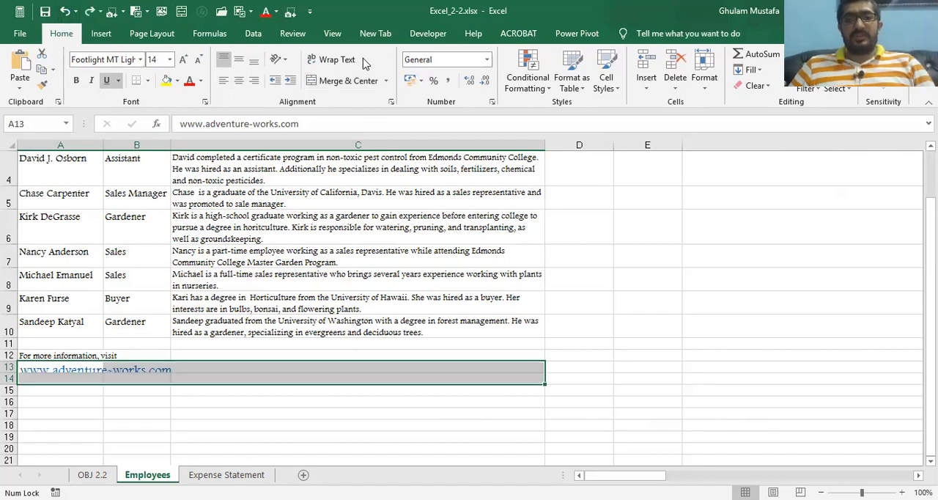
Try Merge Across on A13:C14, inspect the merged row 13, and undo the merge
click(387, 81)
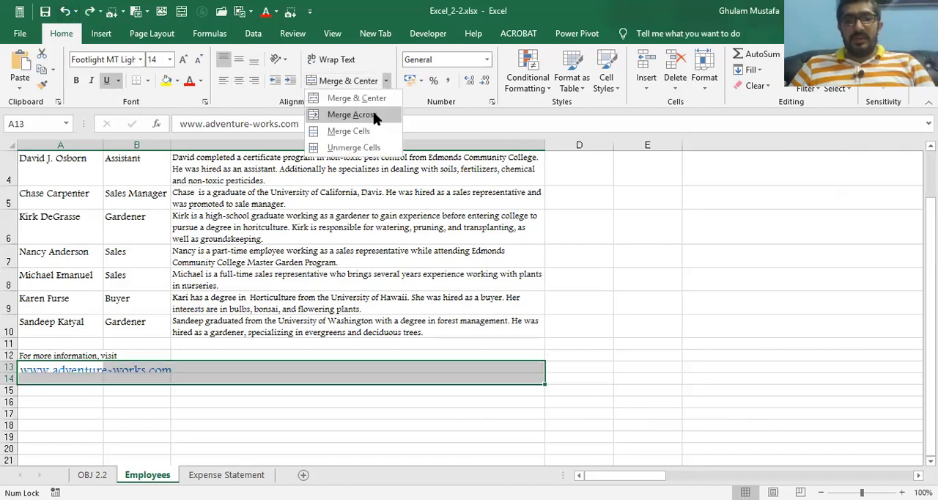
click(374, 115)
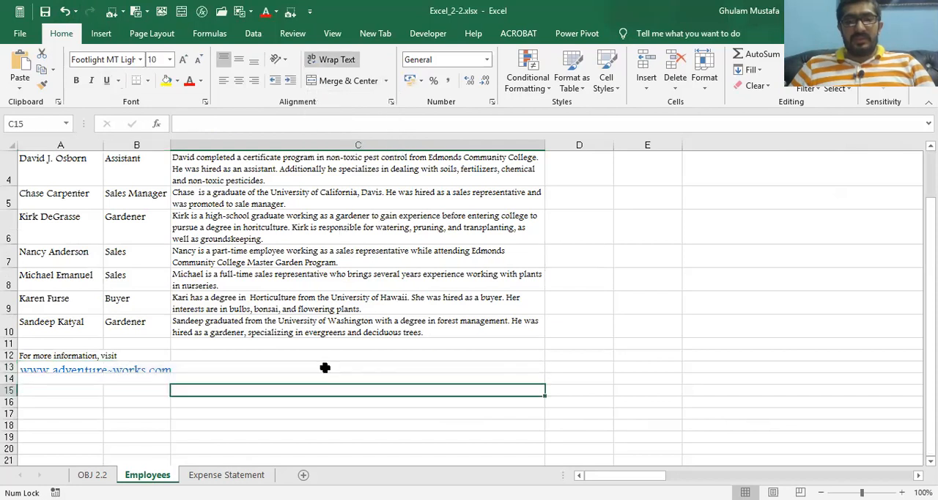
click(324, 369)
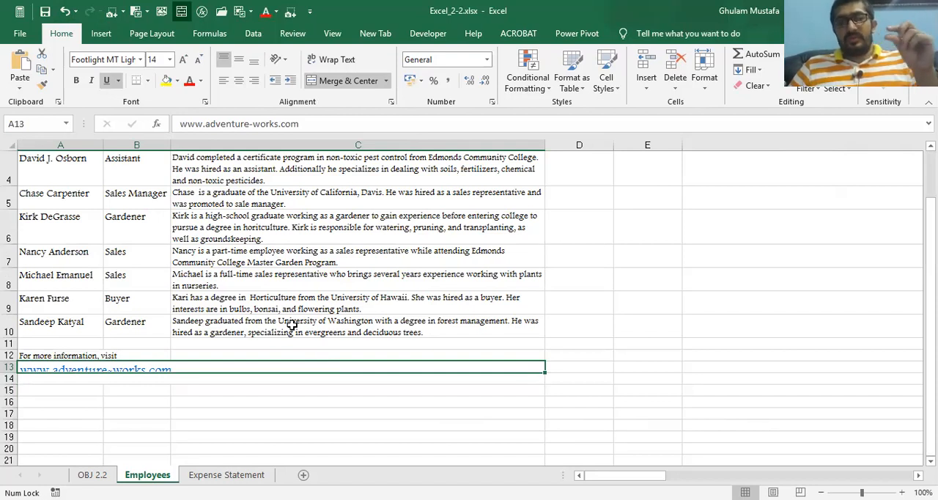
click(65, 12)
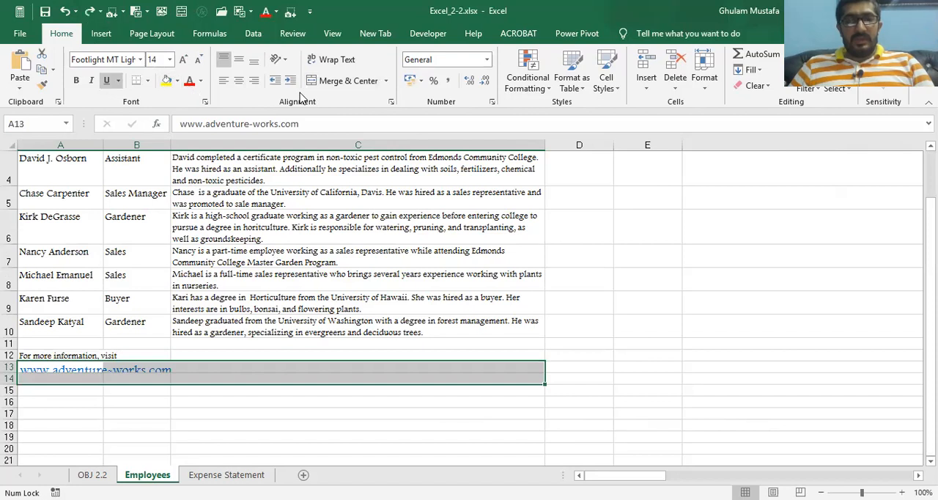
Try Merge Cells on A13:C14 without centering the hyperlink, and undo the merge
click(387, 81)
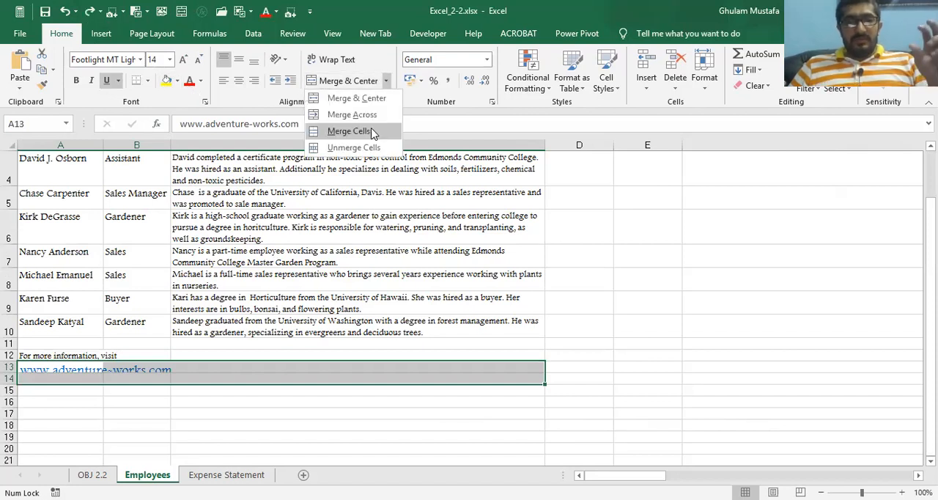
click(373, 132)
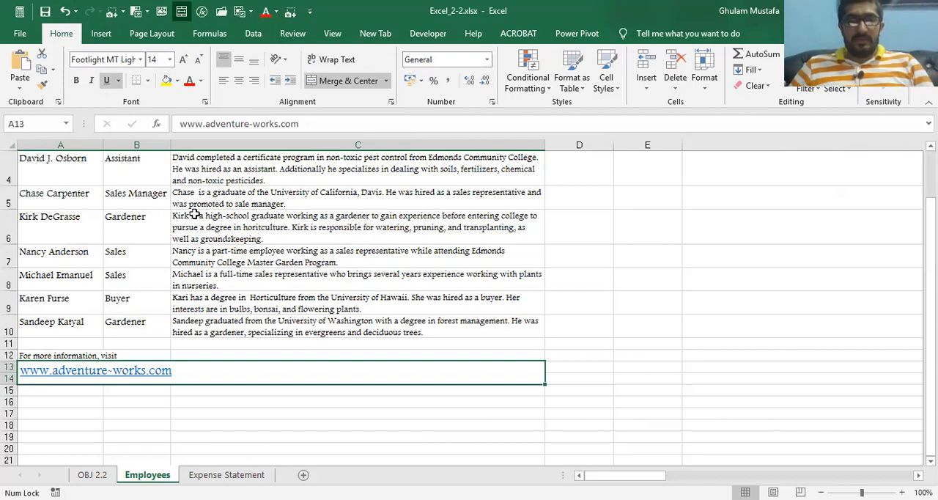
click(64, 13)
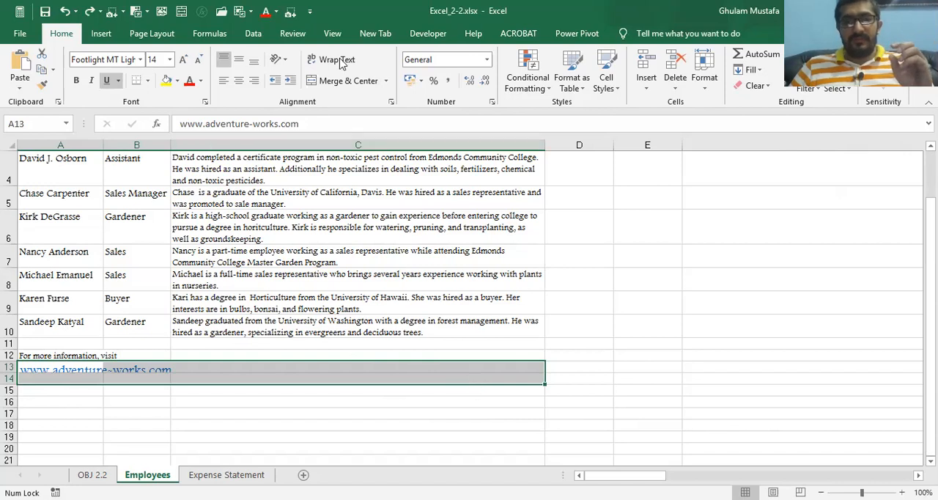
Merge and center A13:C14 so the hyperlink sits in one double-height cell across the three columns
click(377, 82)
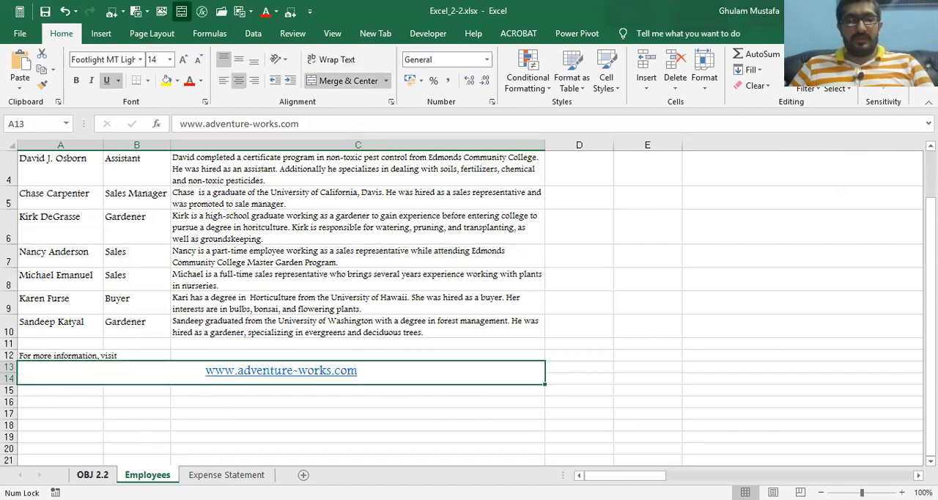
Read the OBJ 2.2 tasks and try selecting column A, row 1 and the entire worksheet on Expense Statement
click(88, 474)
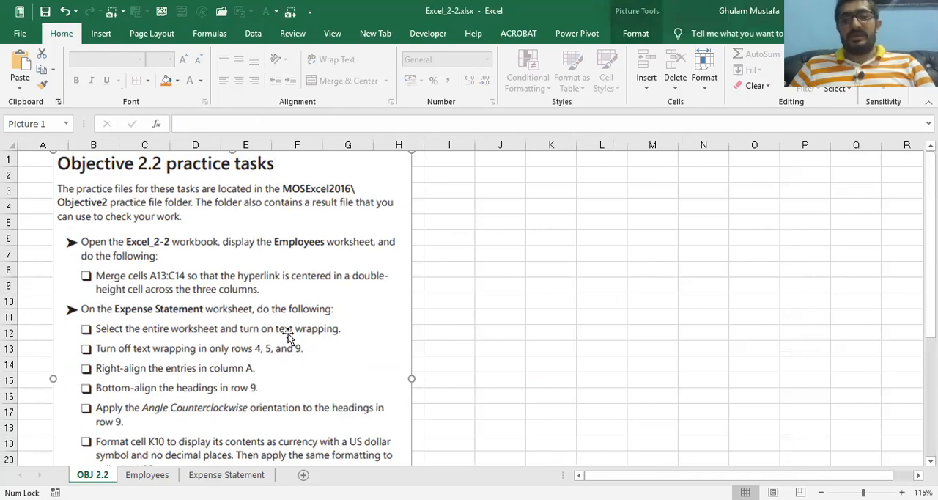
click(226, 474)
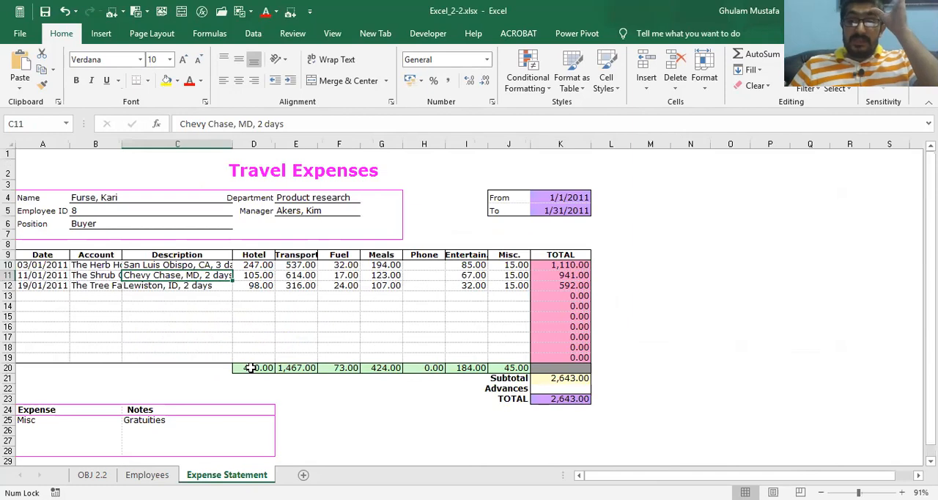
click(44, 144)
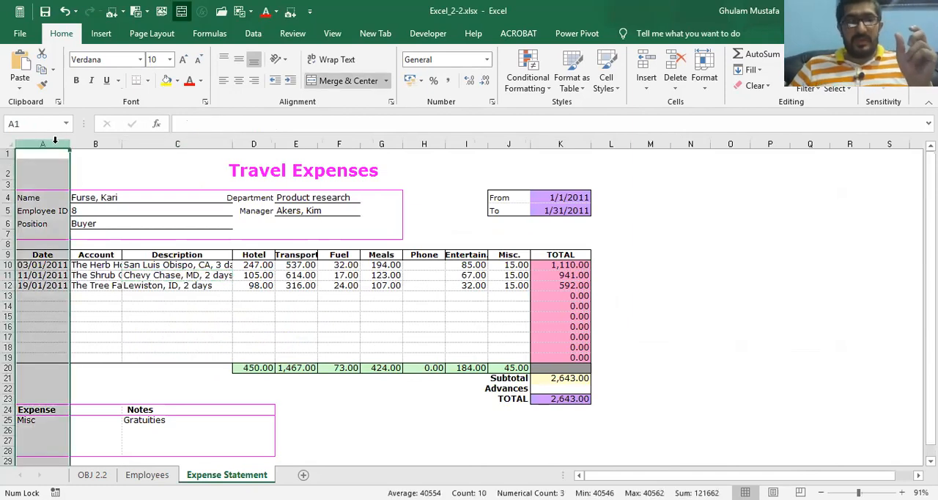
click(8, 155)
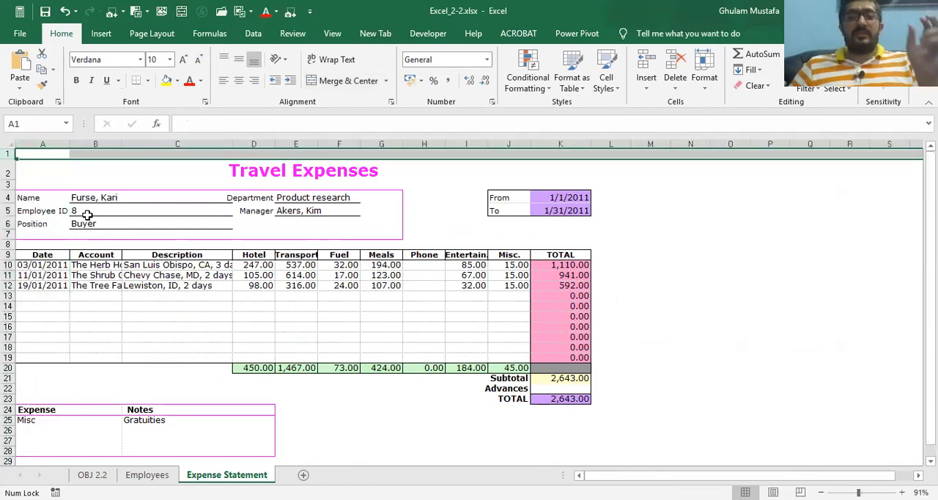
click(8, 139)
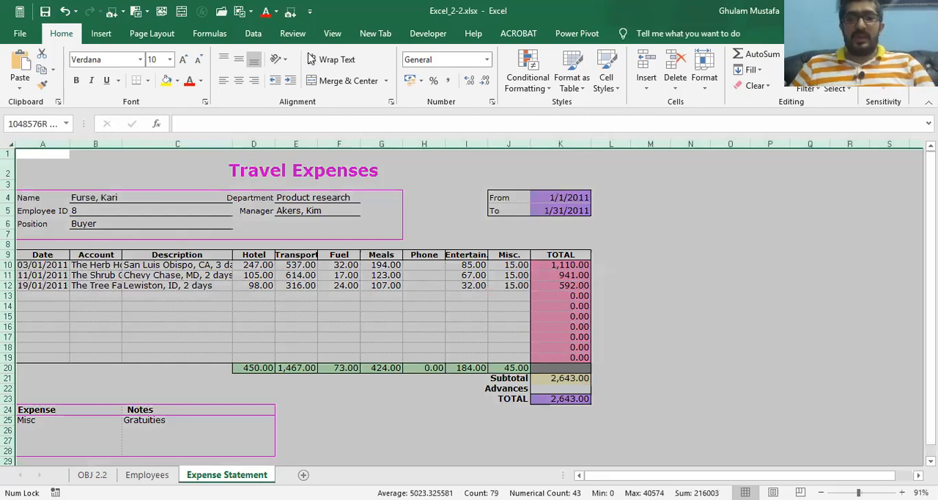
Check the long descriptions in C10:C12, and turn on text wrapping for the entire Expense Statement worksheet
click(169, 326)
click(171, 295)
click(175, 266)
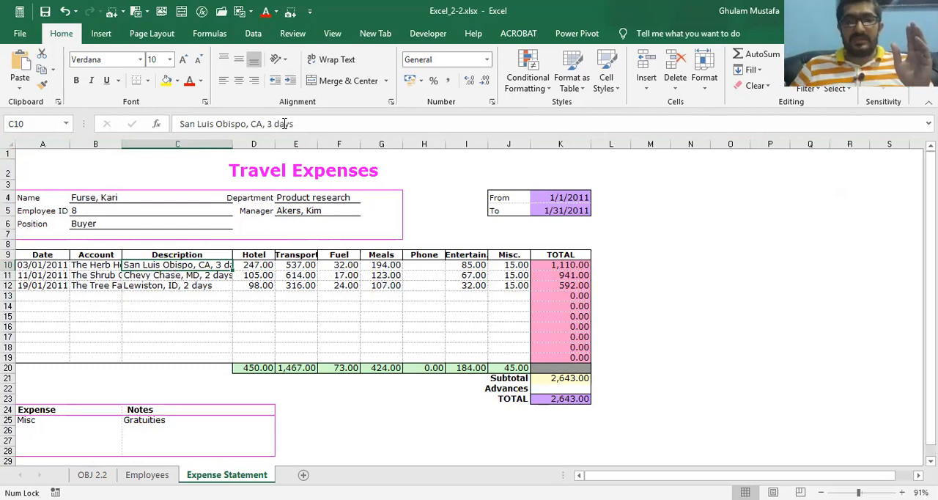
click(203, 275)
click(211, 286)
click(203, 267)
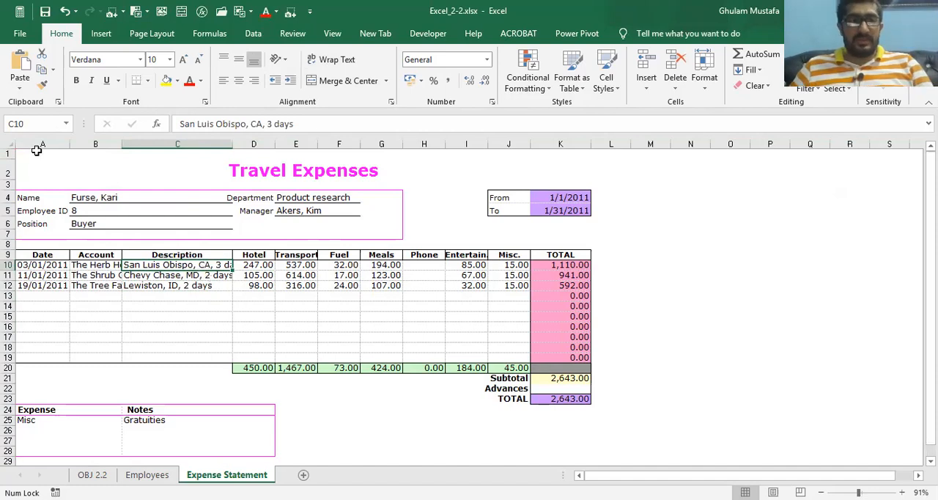
click(9, 145)
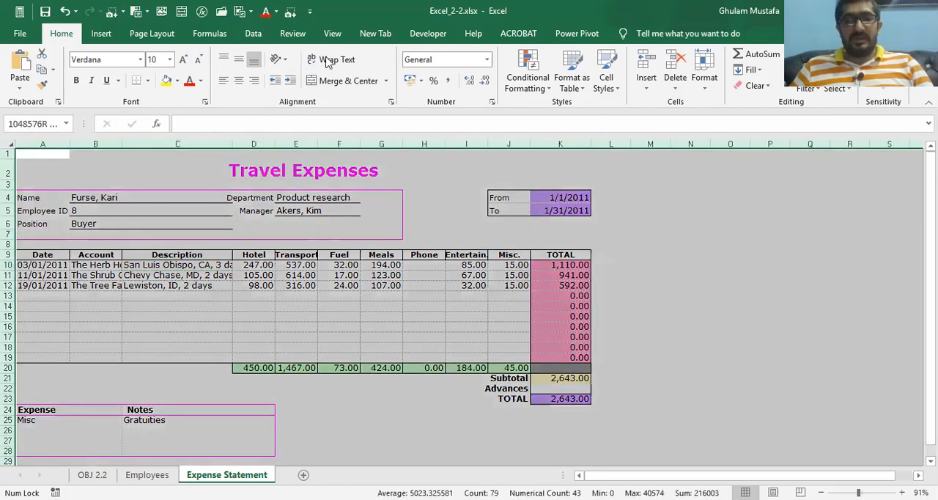
click(172, 280)
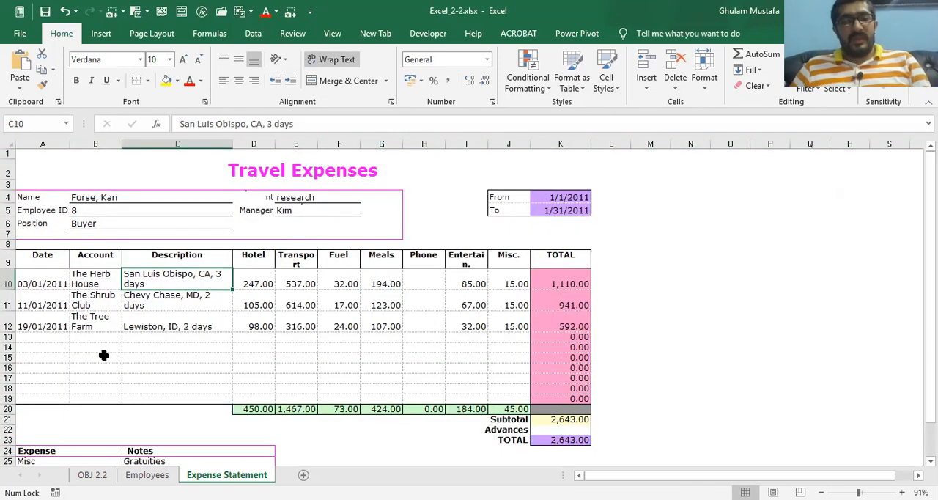
Check the task on OBJ 2.2 and turn off text wrapping only in rows 4, 5 and 9 of Expense Statement
click(90, 474)
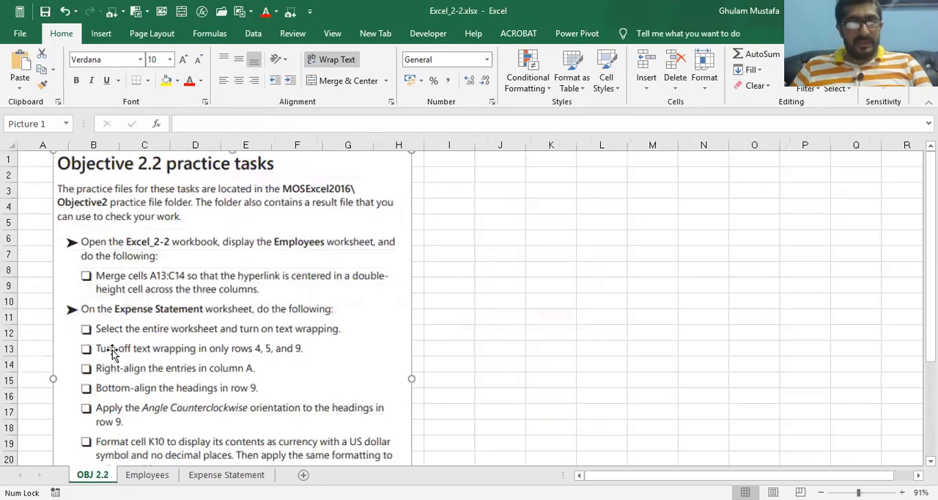
click(140, 357)
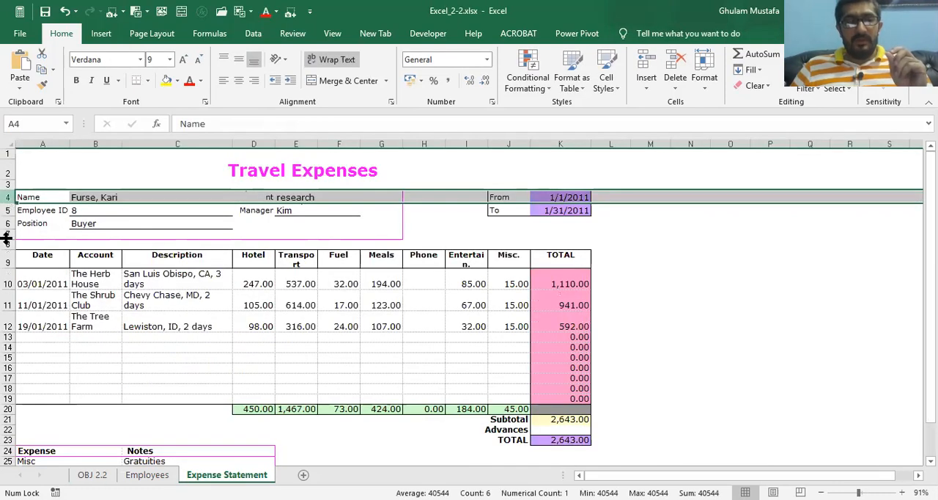
click(9, 210)
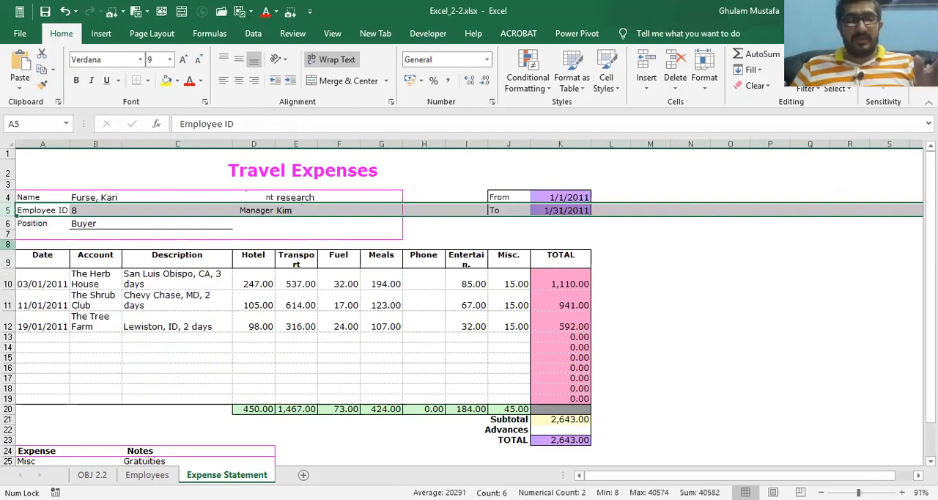
click(93, 474)
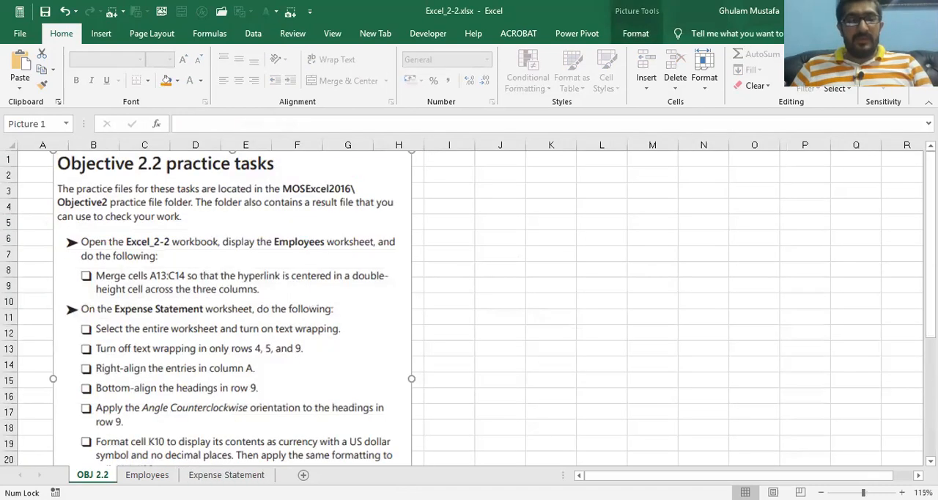
click(212, 474)
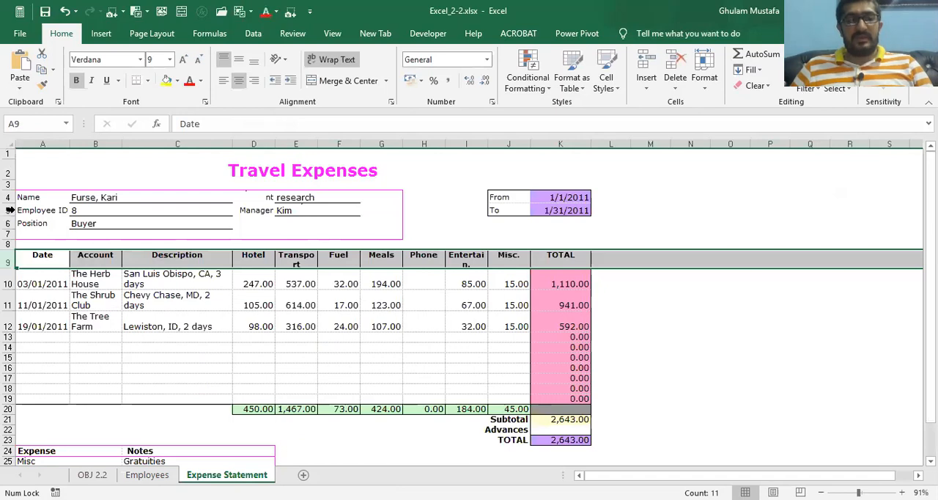
click(9, 197)
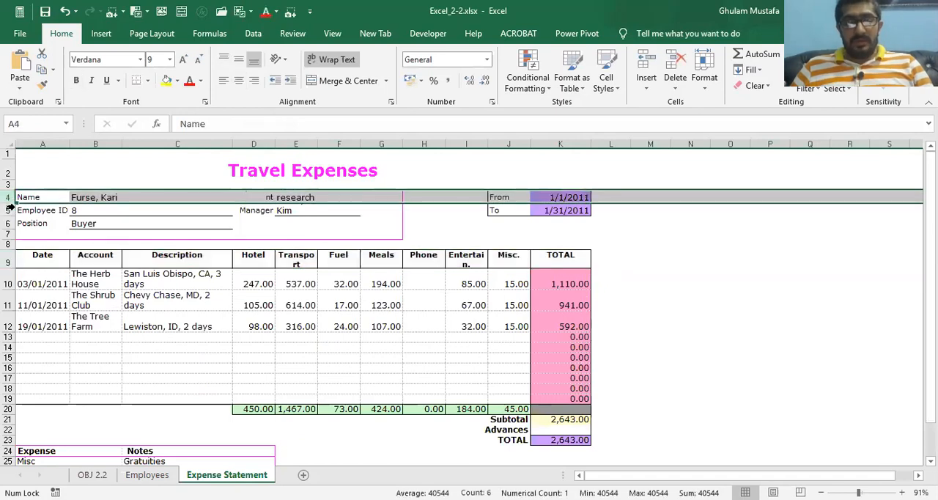
ctrl+click(9, 210)
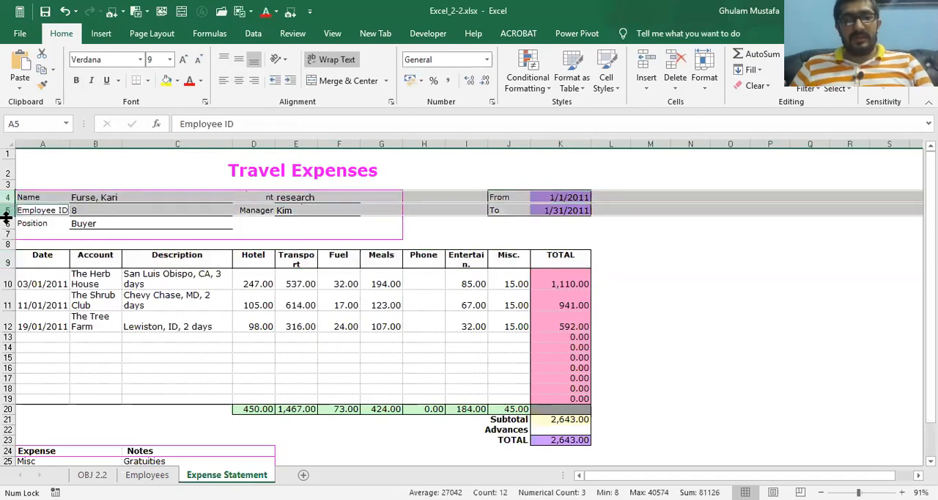
ctrl+click(8, 260)
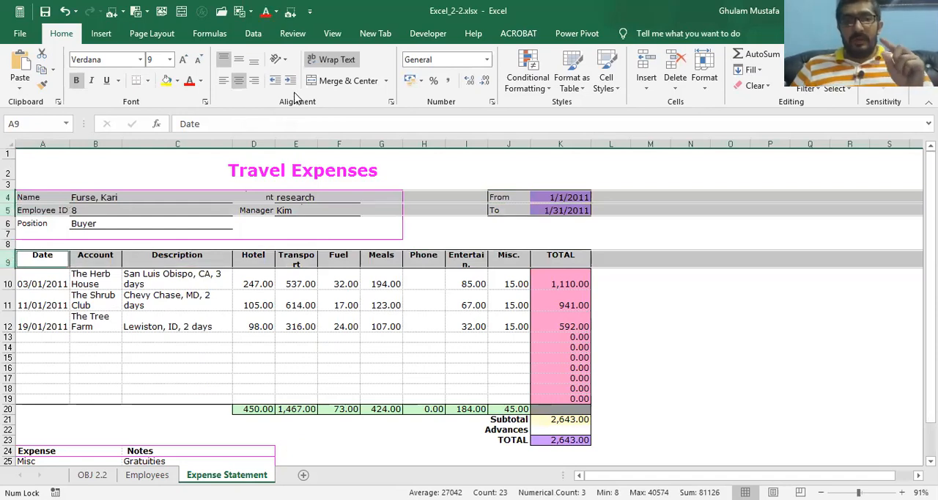
click(345, 61)
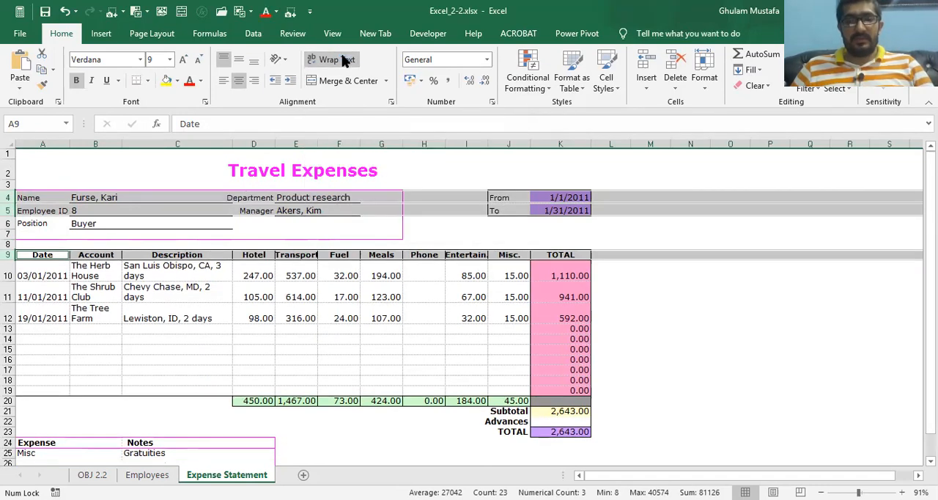
click(295, 255)
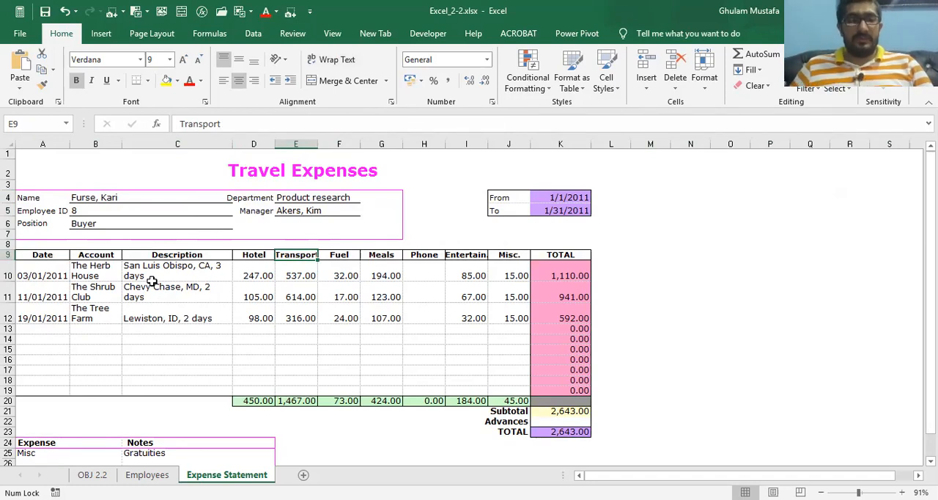
Check the next task on OBJ 2.2 and right-align the entries in column A of Expense Statement
click(92, 474)
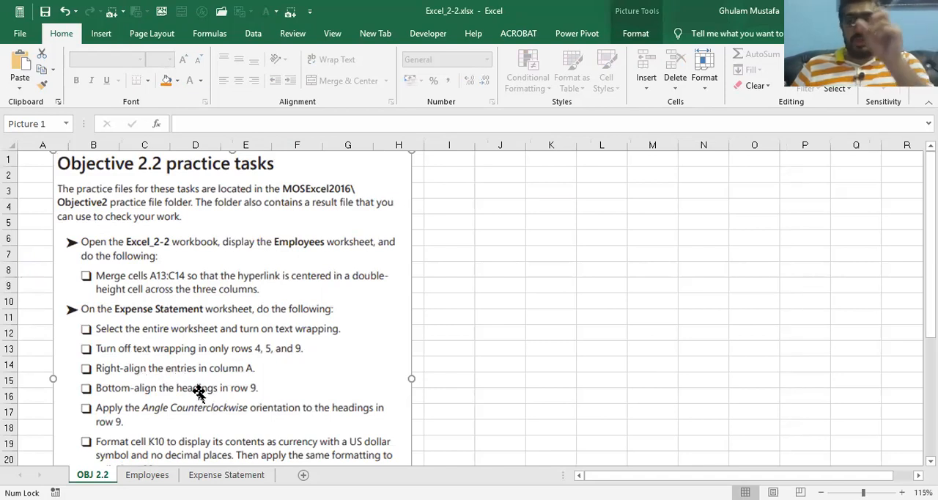
click(227, 474)
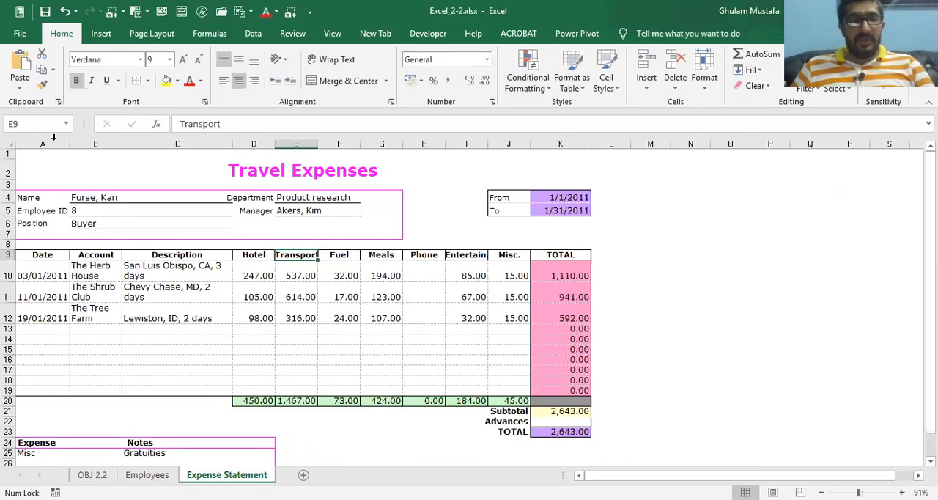
click(53, 139)
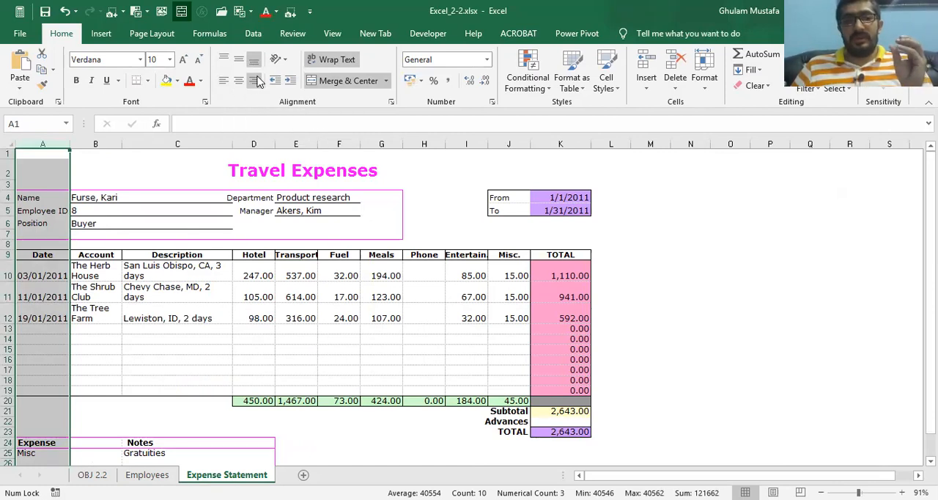
click(257, 81)
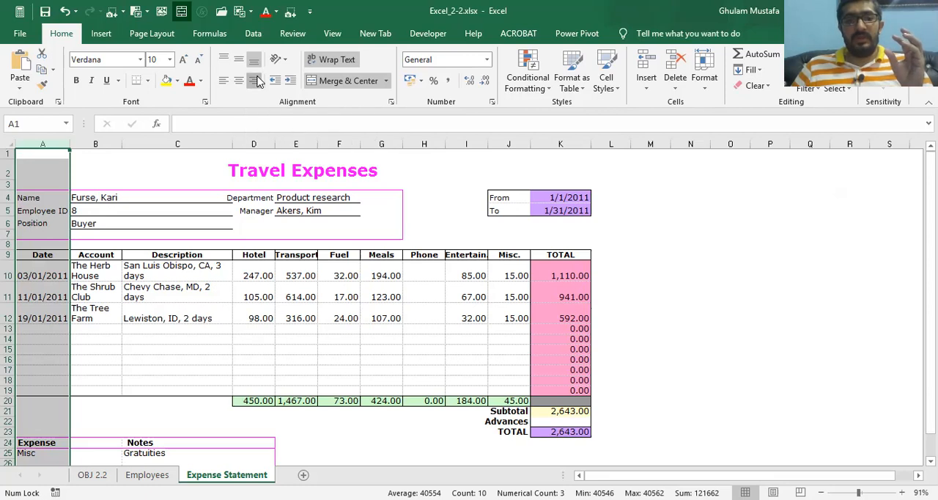
click(90, 266)
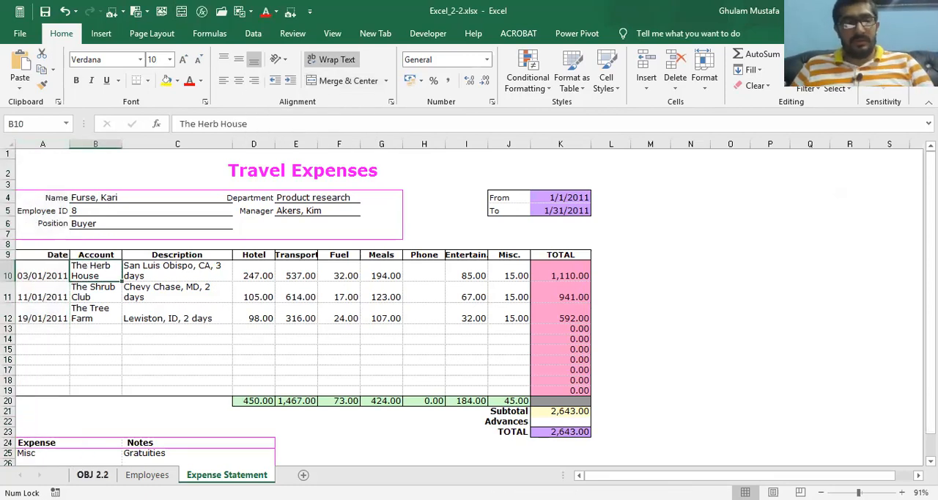
Check the next task on OBJ 2.2 and bottom-align the headings in row 9 of Expense Statement
click(92, 474)
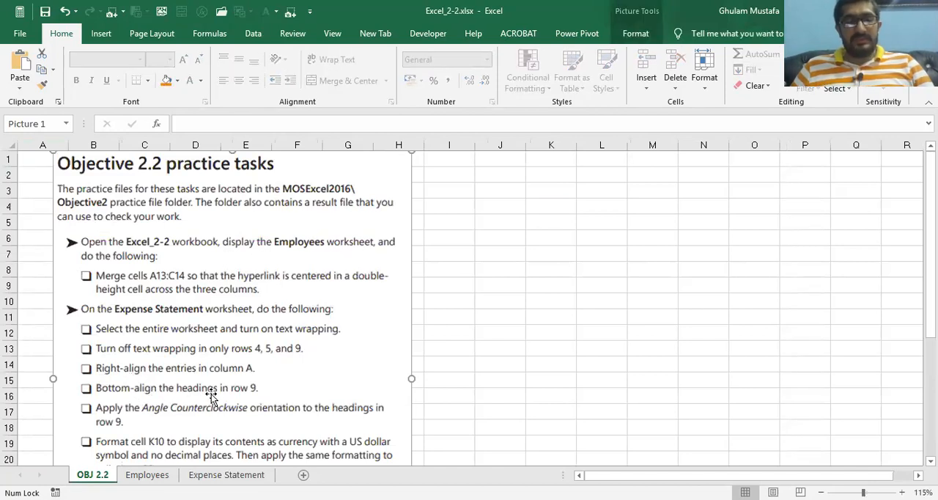
click(149, 475)
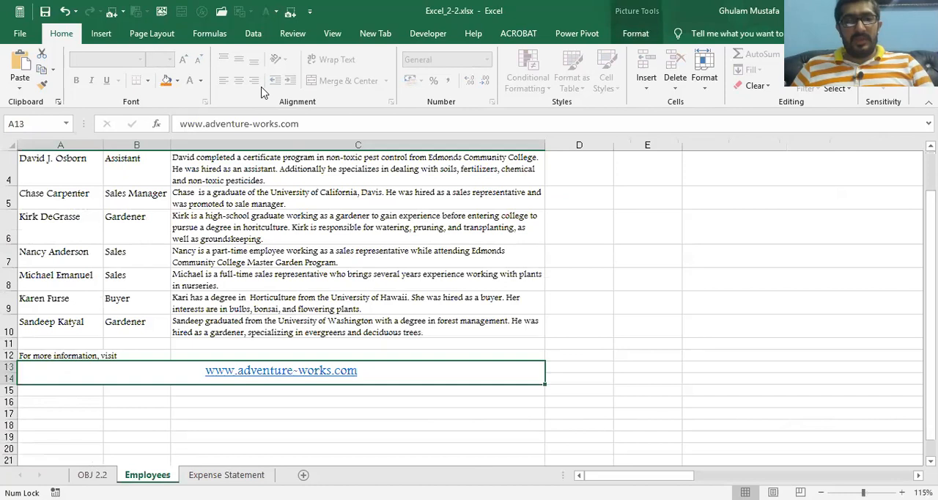
key(ctrl+Page_Down)
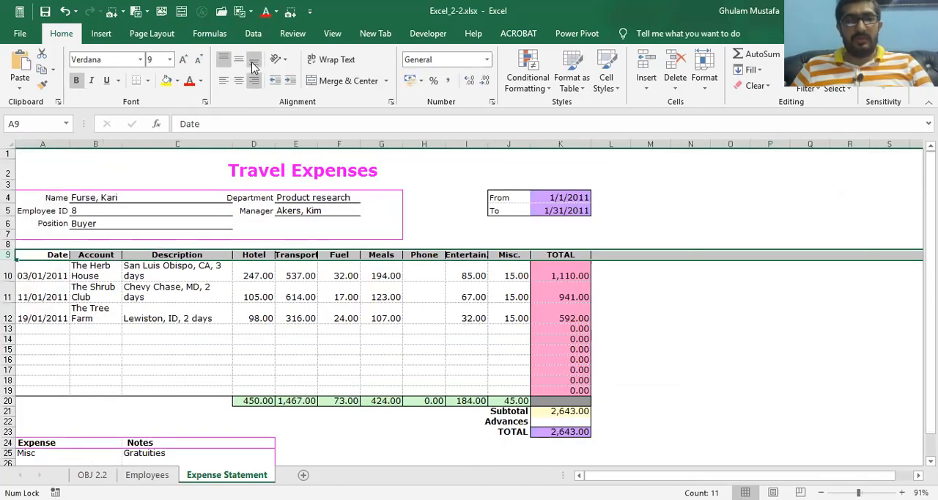
click(187, 328)
Apply the Angle Counterclockwise orientation to the headings in A9:K9 of Expense Statement and check them across the row
click(93, 474)
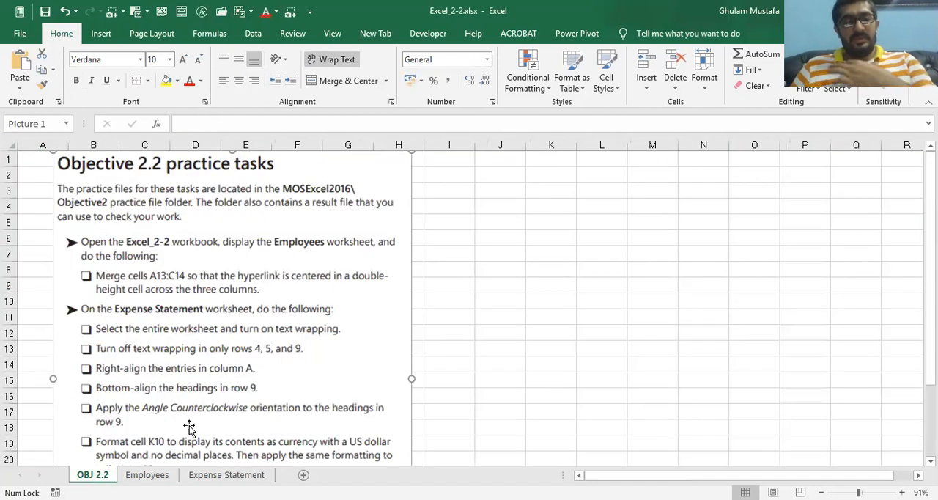
scroll(194, 387, up, 2)
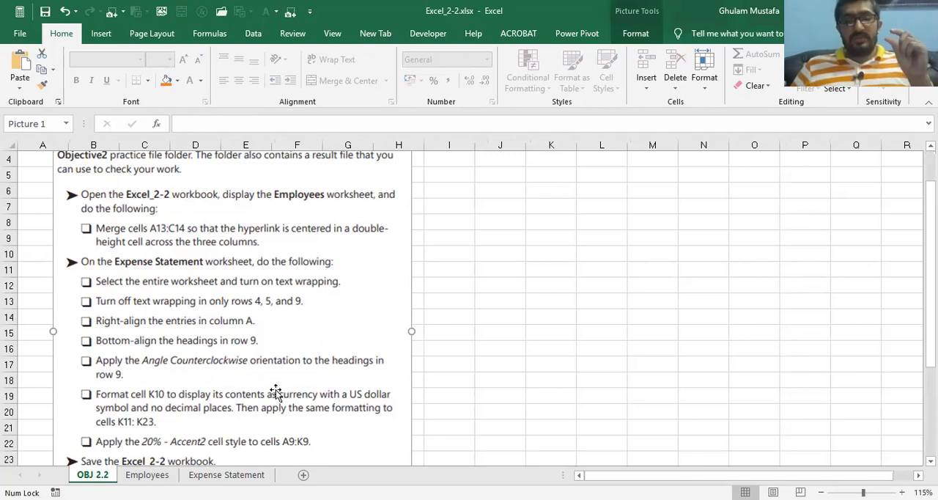
click(226, 475)
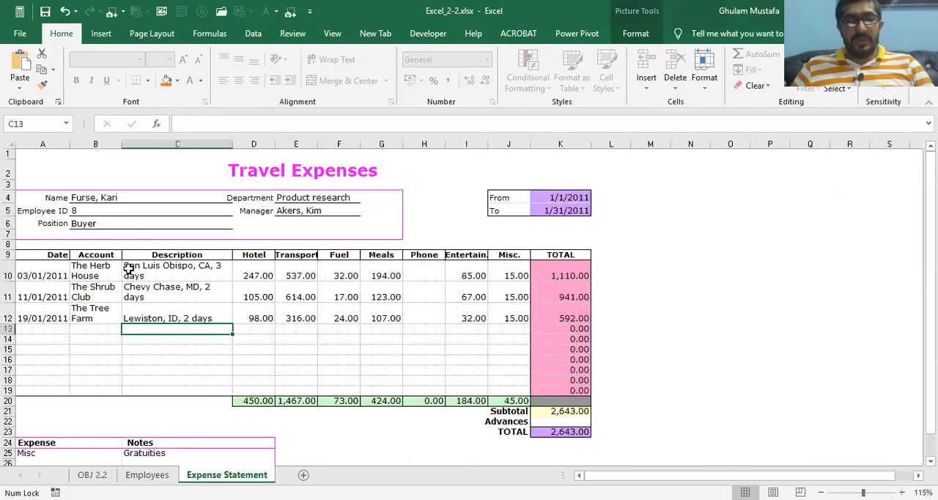
drag(59, 257, 538, 258)
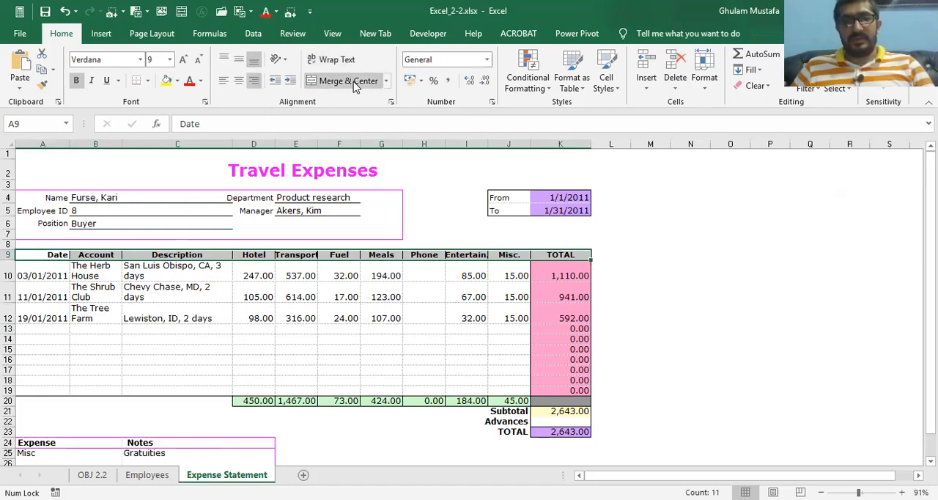
click(284, 64)
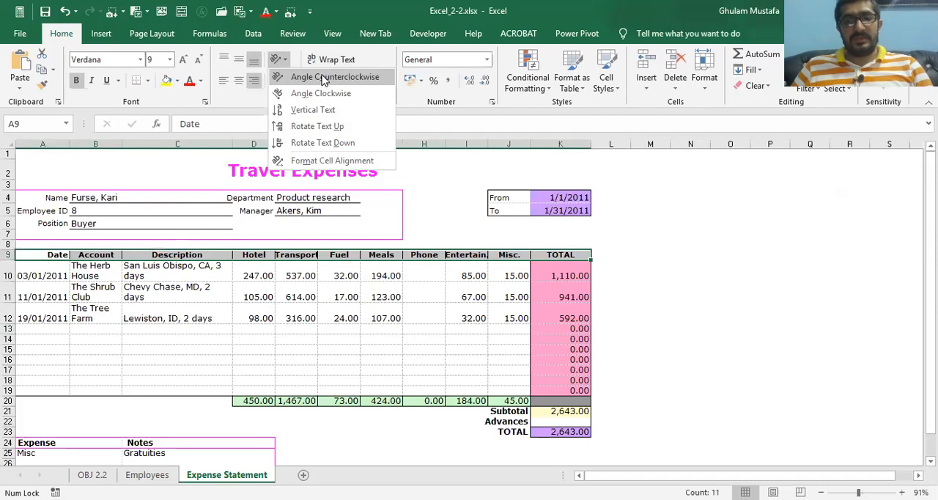
click(322, 78)
click(345, 304)
click(214, 277)
click(383, 275)
click(460, 277)
click(511, 280)
click(579, 278)
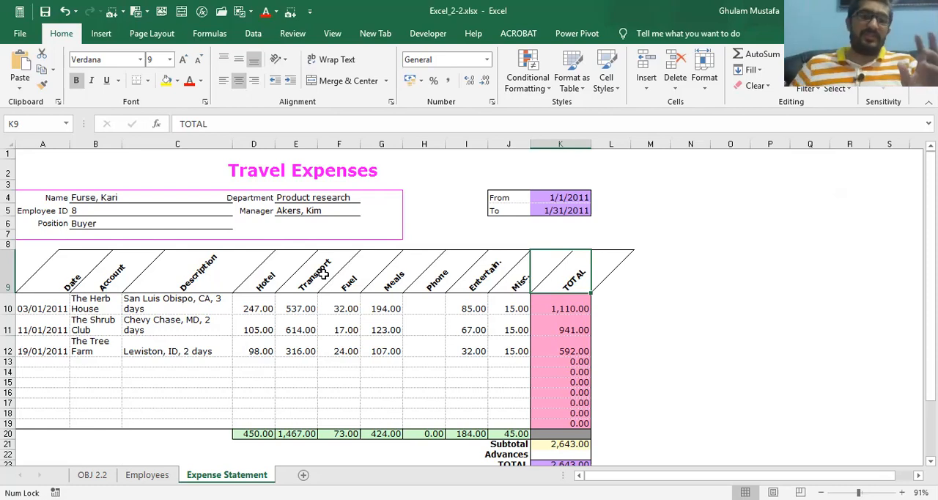
Return to the OBJ 2.2 sheet and read the currency formatting task for cells K10:K23
click(92, 474)
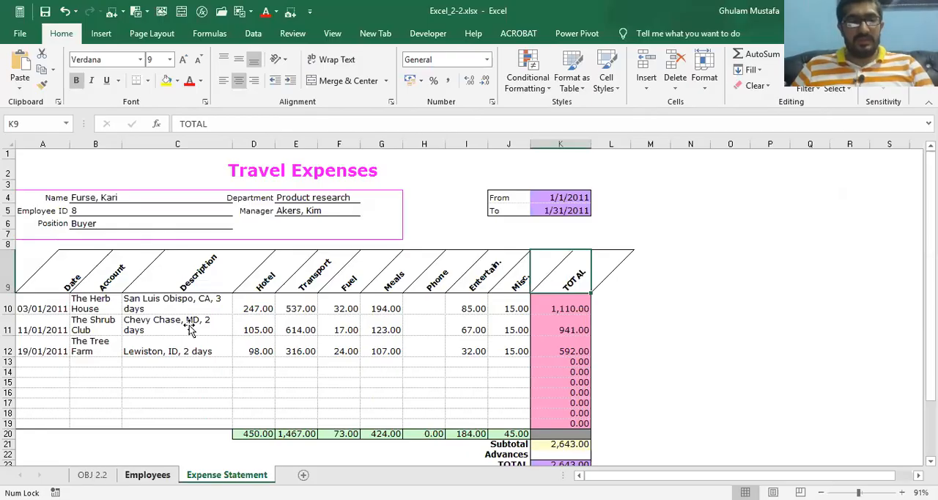
key(ctrl+Page_Up)
key(ctrl+Page_Up)
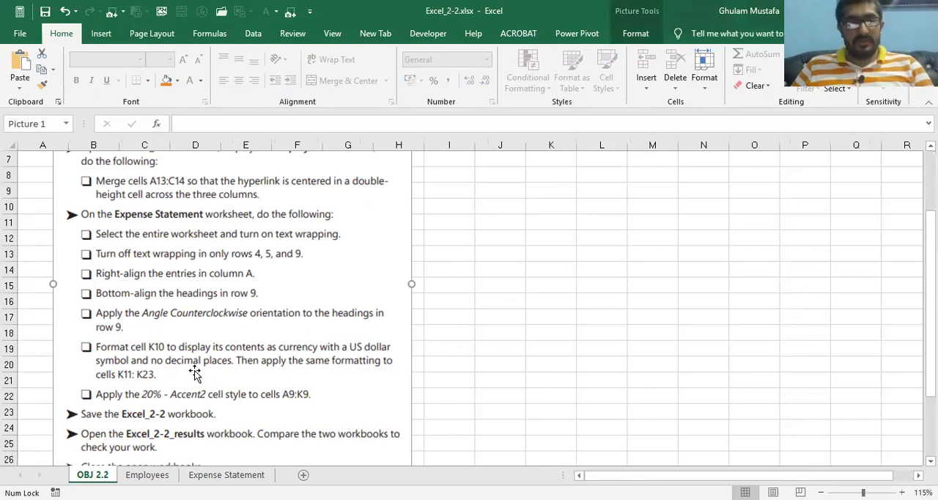
Go to cell K10 on Expense Statement and view its number format settings without changing them
click(211, 473)
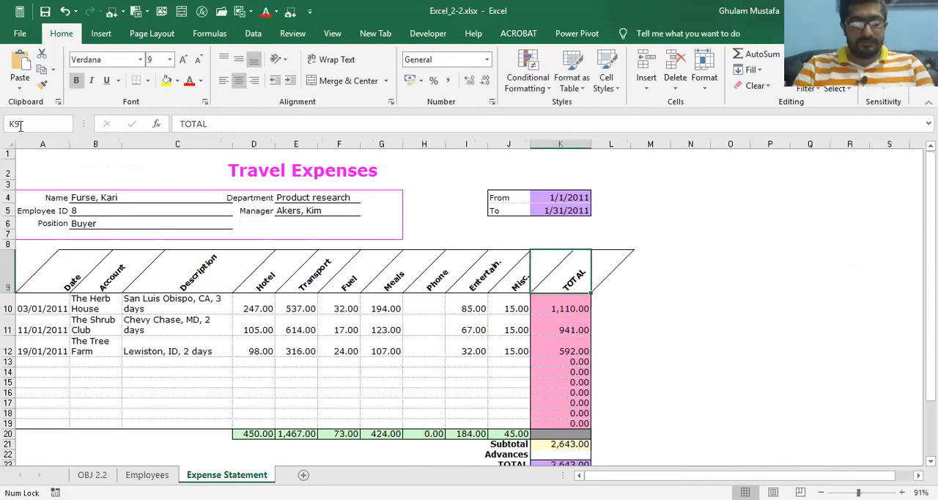
key(Return)
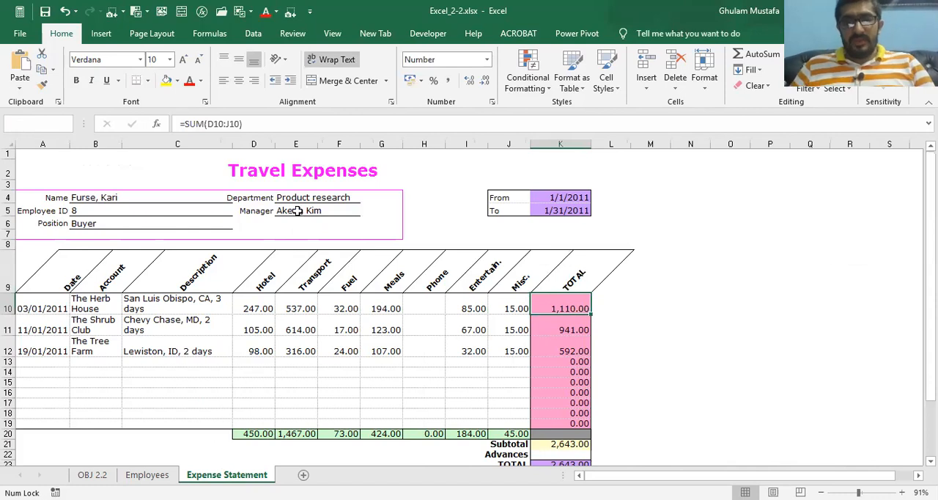
click(519, 325)
click(558, 319)
click(557, 309)
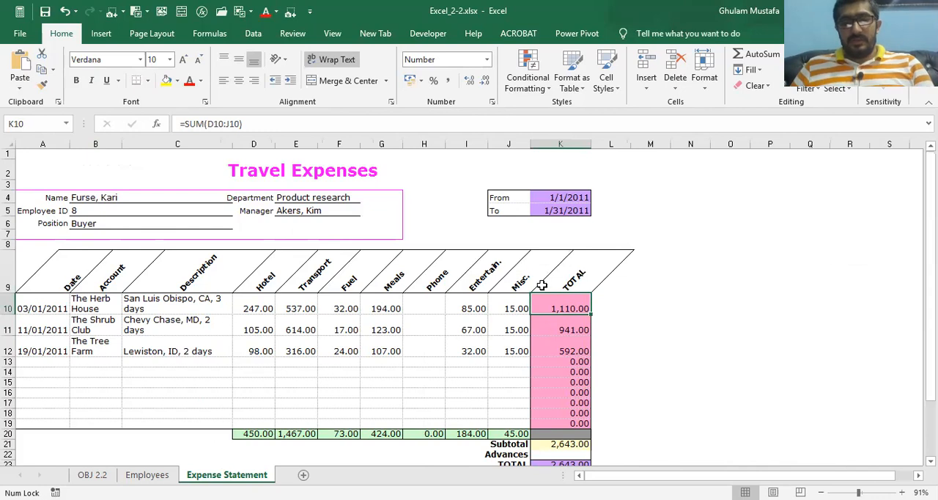
click(492, 102)
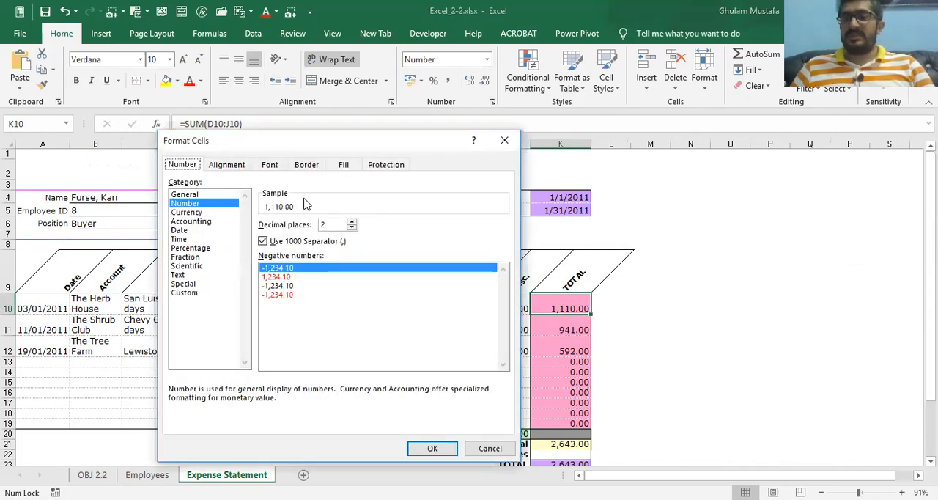
click(476, 448)
Enter the shortcut note CTRL+1 in cell M11 beside the expense table
click(685, 291)
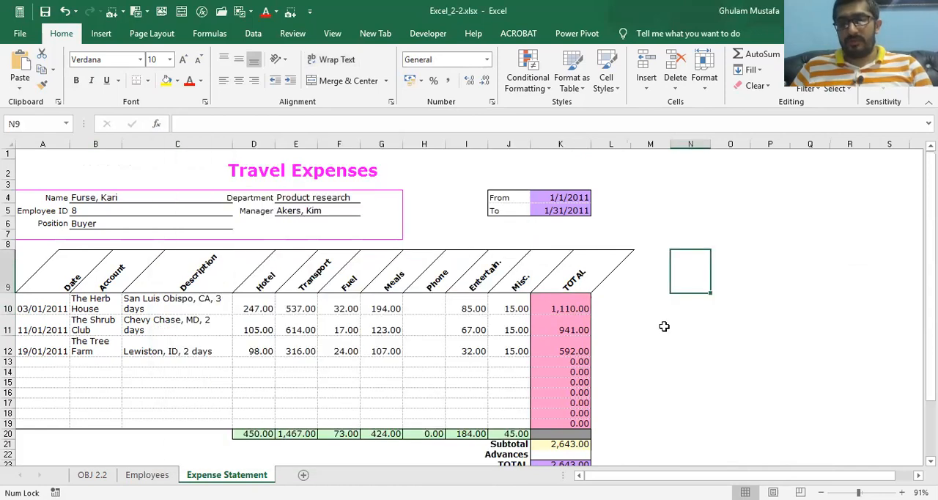
click(664, 326)
key(Caps_Lock)
text(CTRL+1)
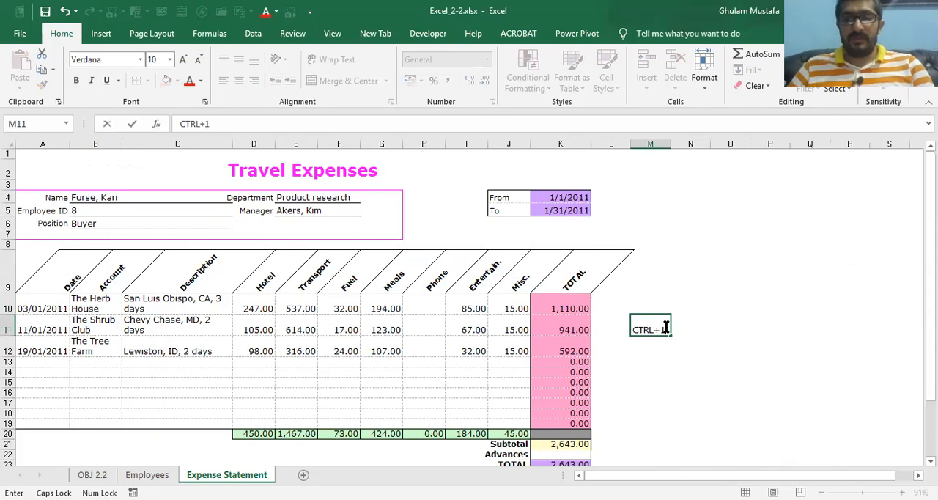
key(Caps_Lock)
click(675, 392)
Open the cell formatting settings for K10 and choose the Currency category
click(573, 301)
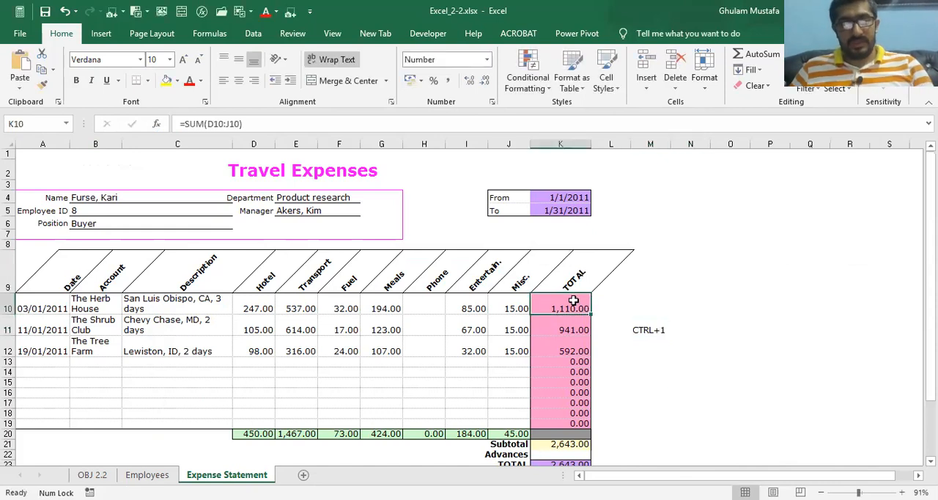
key(ctrl+1)
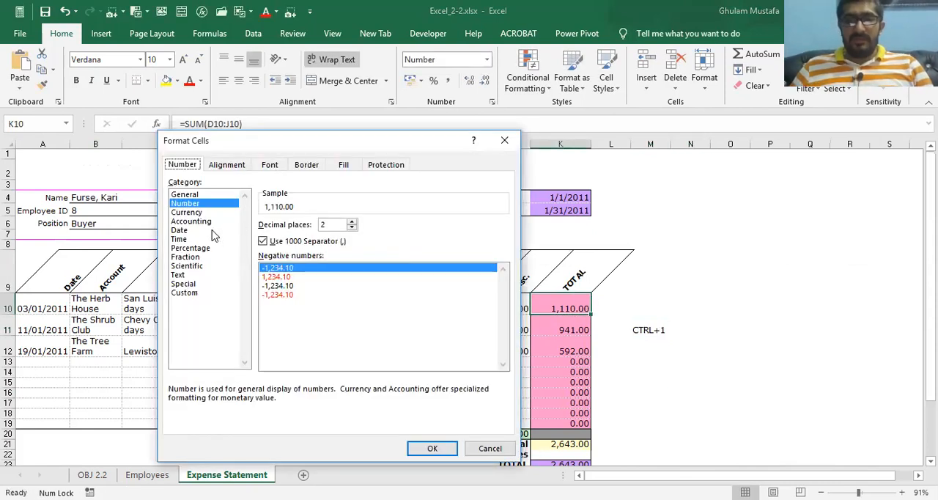
click(188, 211)
click(192, 220)
click(189, 212)
Set K10's currency symbol to $ English (United States) with 0 decimal places and apply the format
click(503, 241)
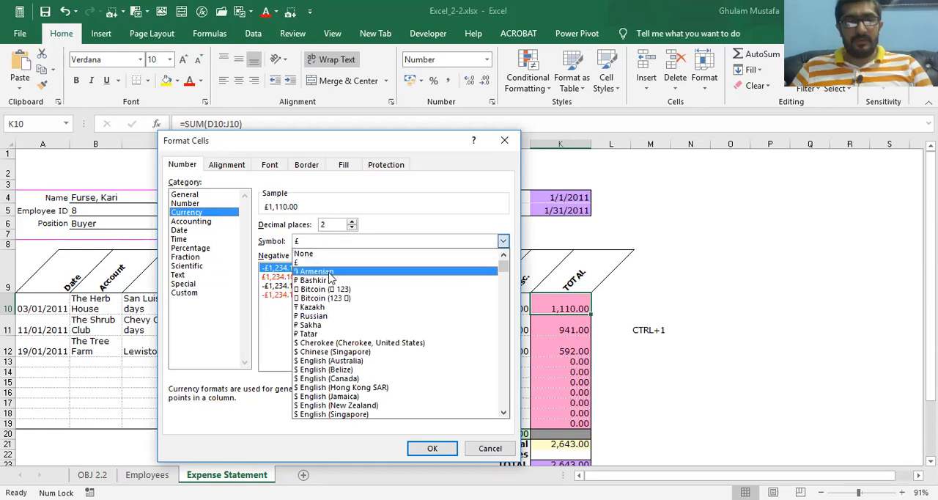
scroll(331, 286, down, 3)
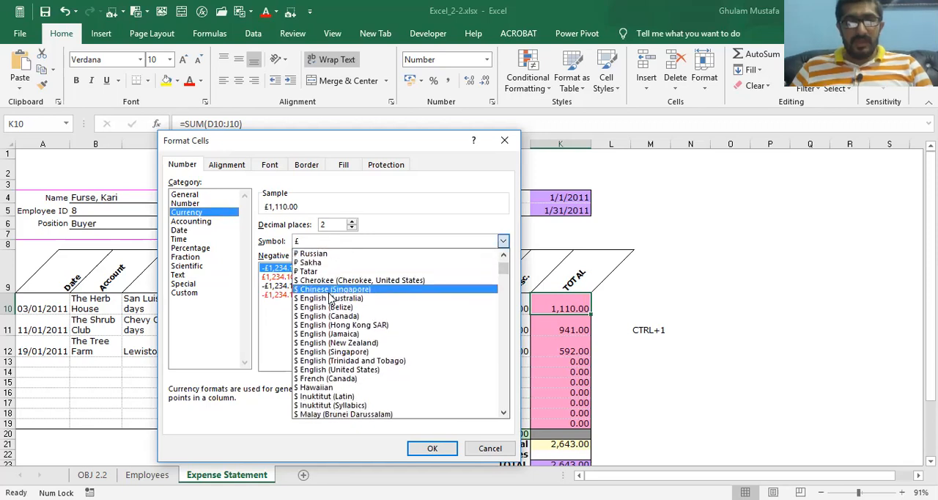
scroll(331, 294, down, 2)
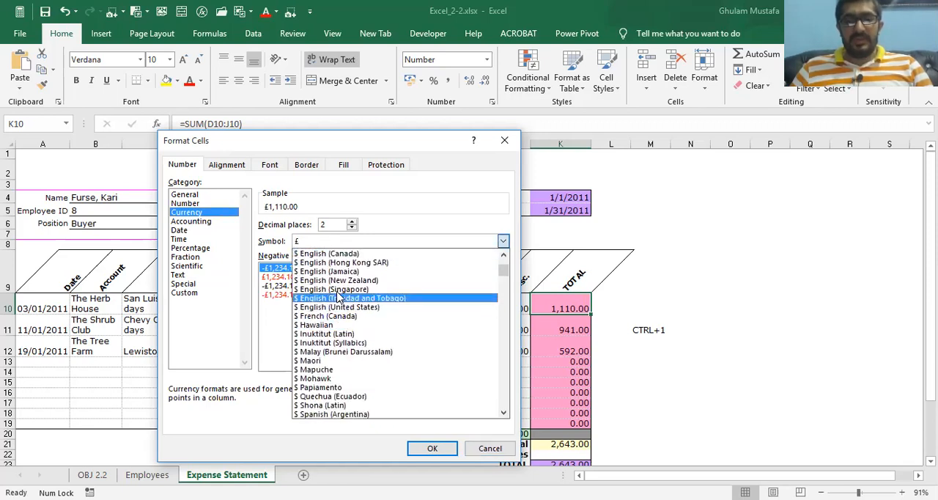
scroll(338, 293, up, 3)
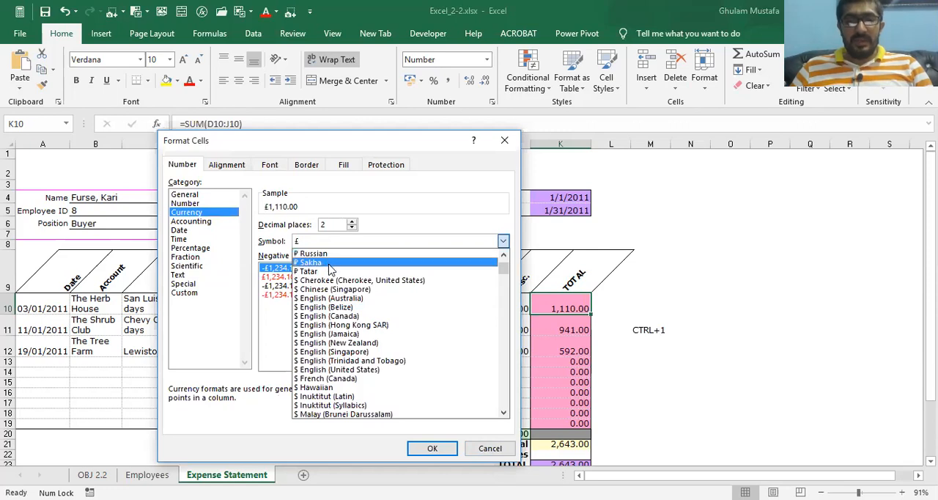
scroll(379, 298, down, 3)
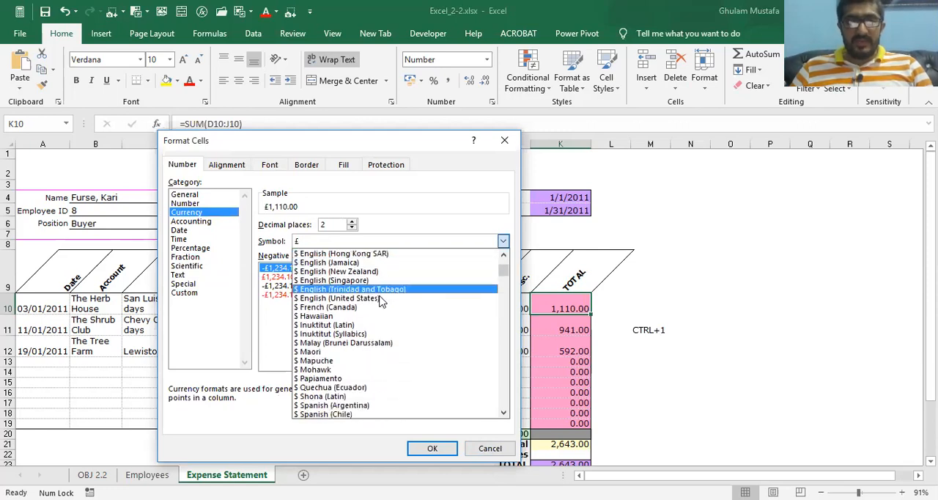
scroll(380, 299, down, 6)
scroll(379, 299, up, 8)
scroll(410, 302, up, 2)
scroll(410, 303, down, 4)
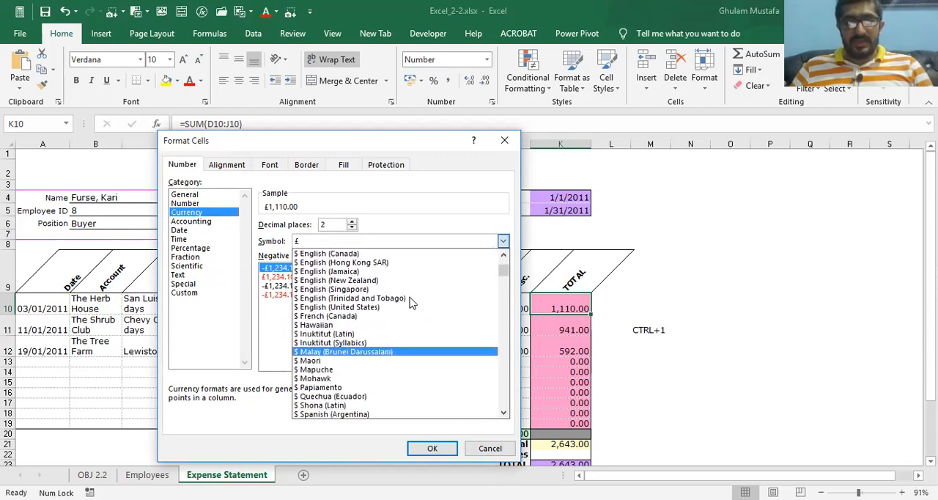
click(369, 307)
click(351, 228)
click(352, 228)
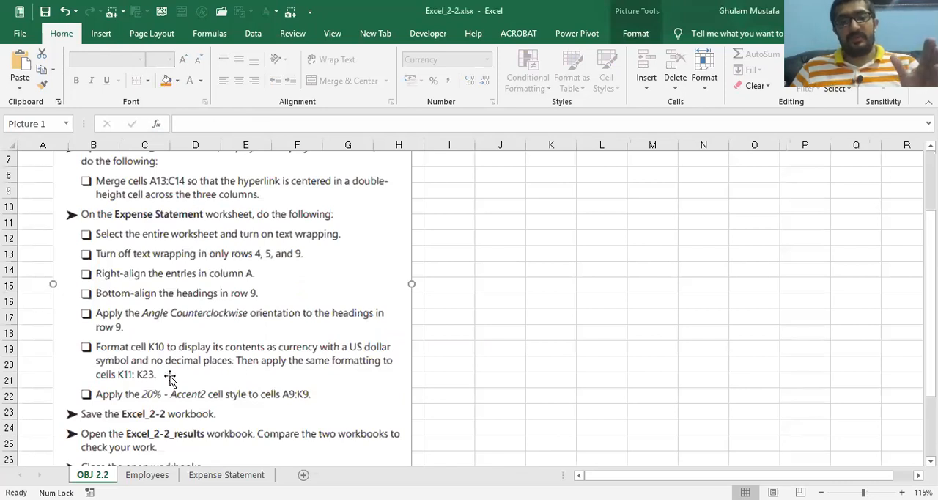
Fill K10 down through K23 on Expense Statement, using Fill Formatting Only to carry over just the formatting
click(136, 474)
click(212, 475)
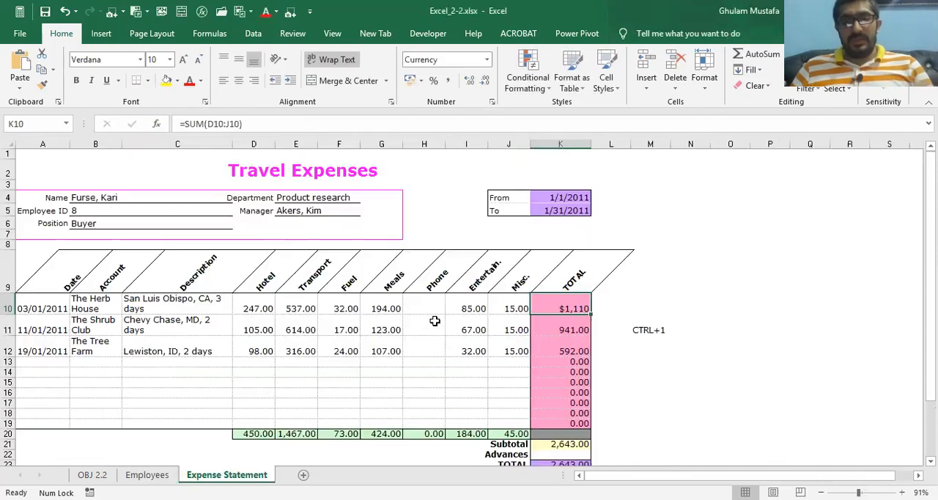
scroll(566, 409, down, 2)
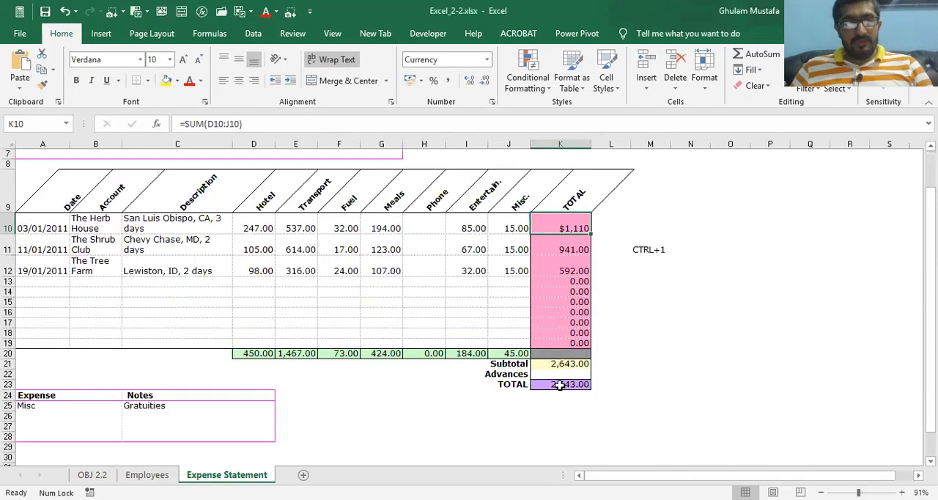
click(559, 385)
scroll(572, 289, up, 1)
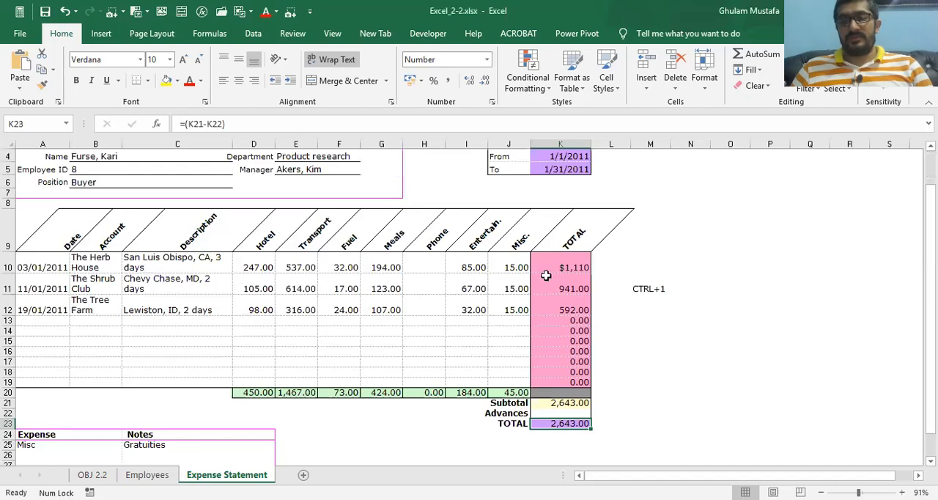
click(546, 273)
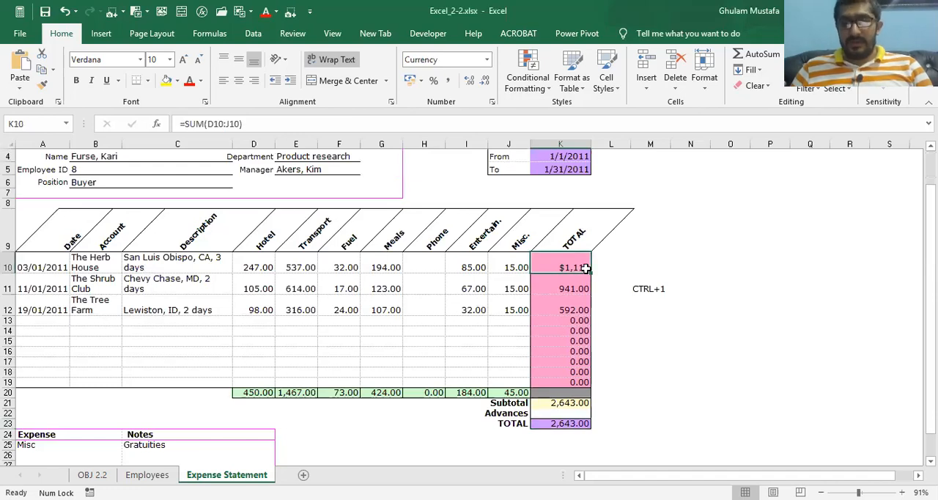
drag(589, 271, 587, 445)
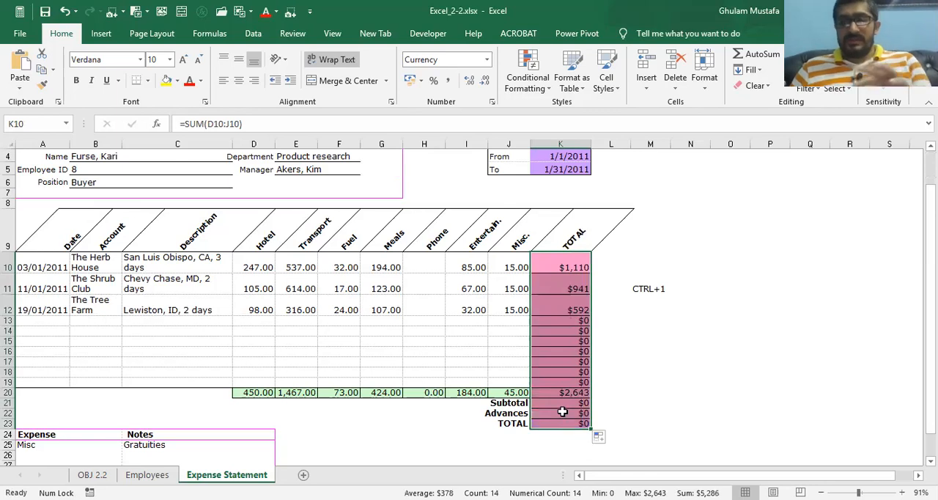
click(604, 438)
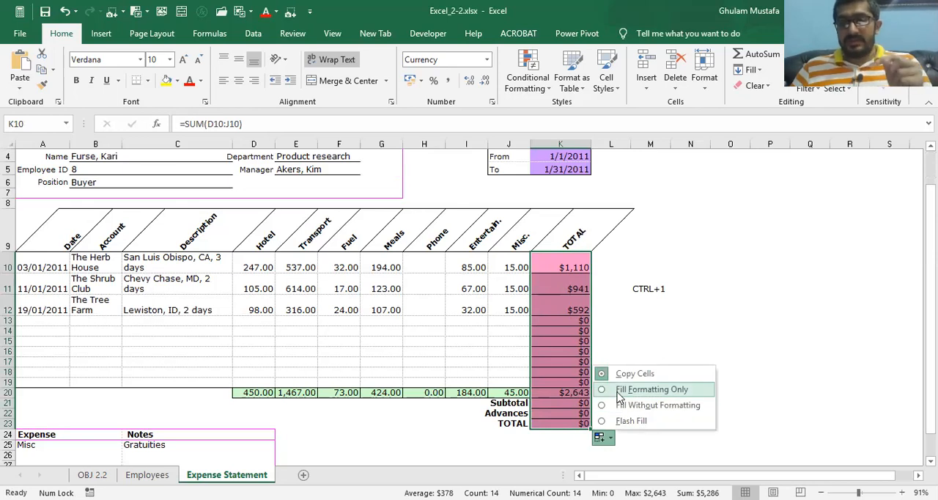
click(619, 392)
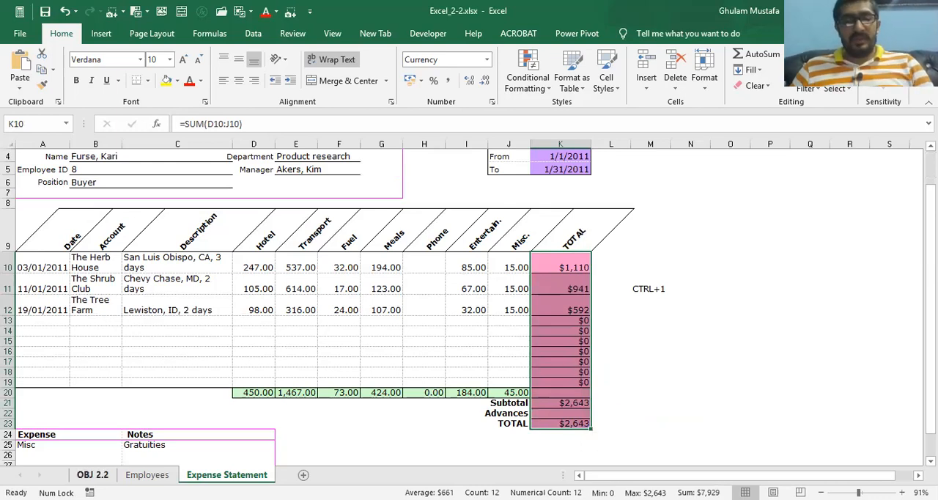
Read the cell style task on OBJ 2.2 and select the headings A9:K9 on Expense Statement
click(93, 474)
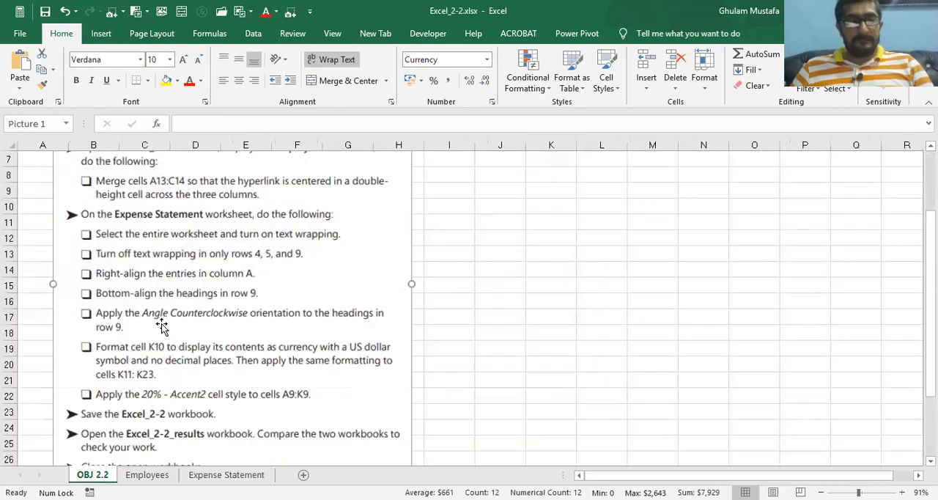
click(158, 326)
scroll(158, 326, down, 1)
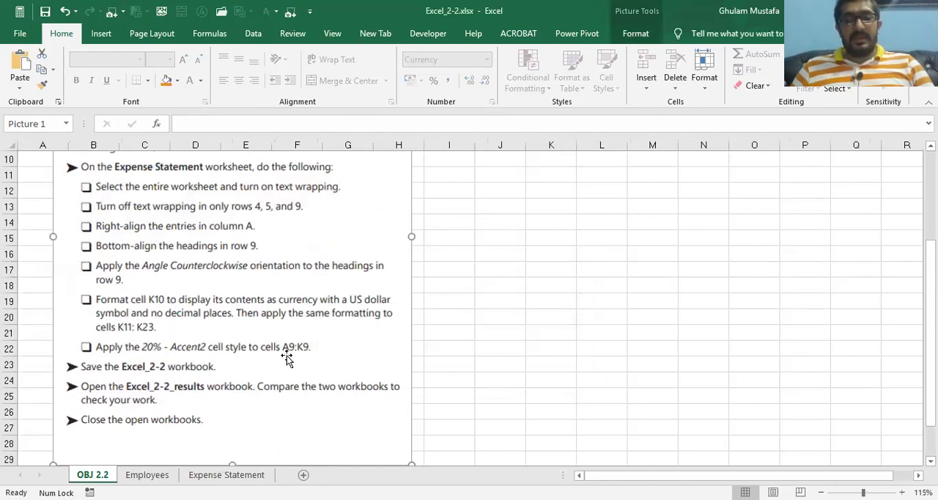
click(210, 475)
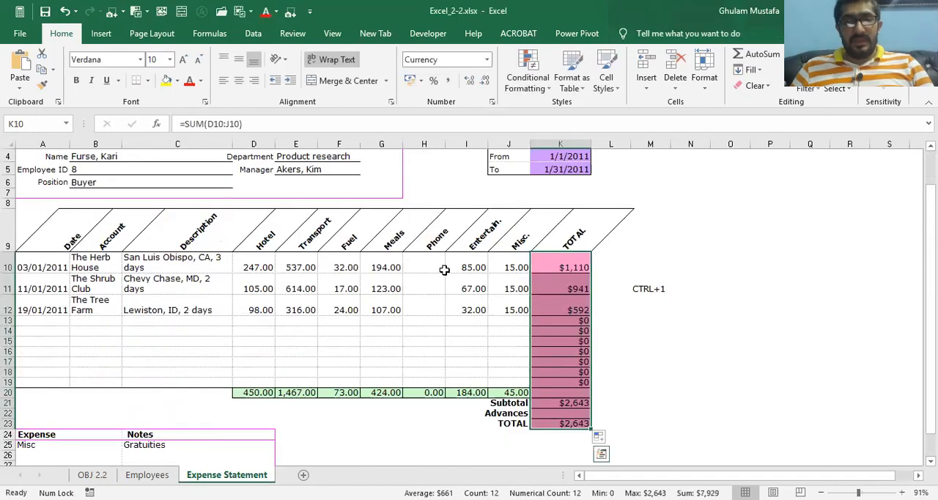
click(53, 235)
click(99, 299)
drag(60, 237, 559, 233)
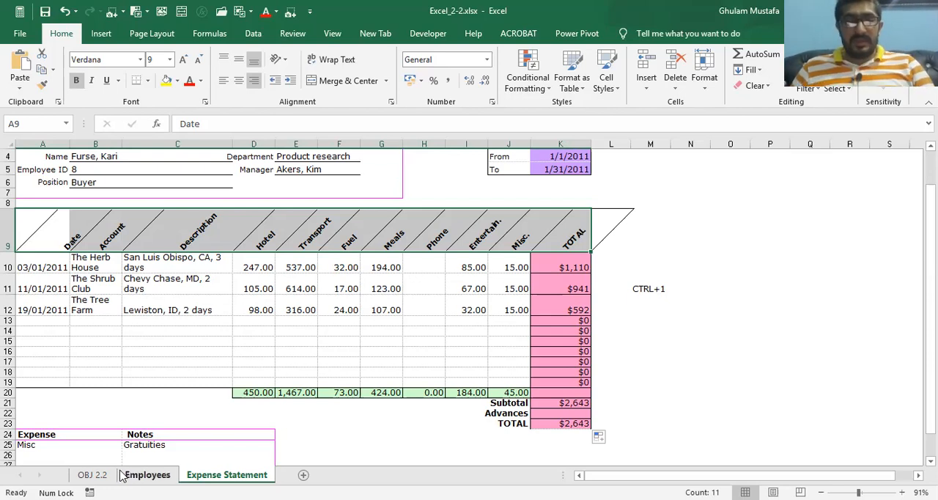
Recheck the style name on OBJ 2.2 and preview the 20% - Accent2 cell style on A9:K9 of Expense Statement
click(85, 474)
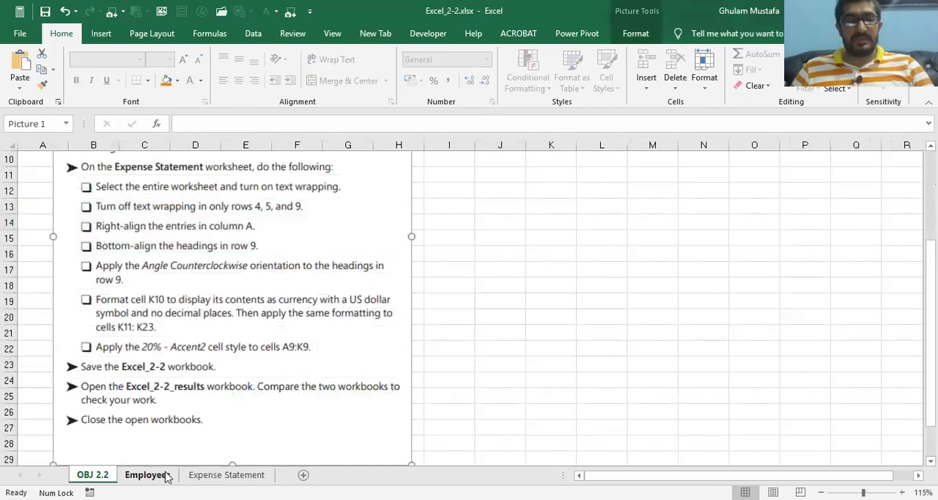
click(202, 474)
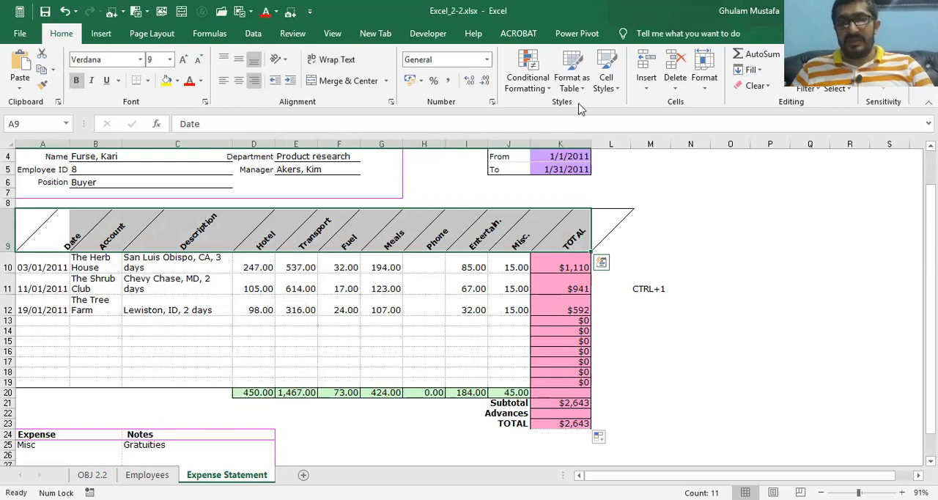
click(614, 86)
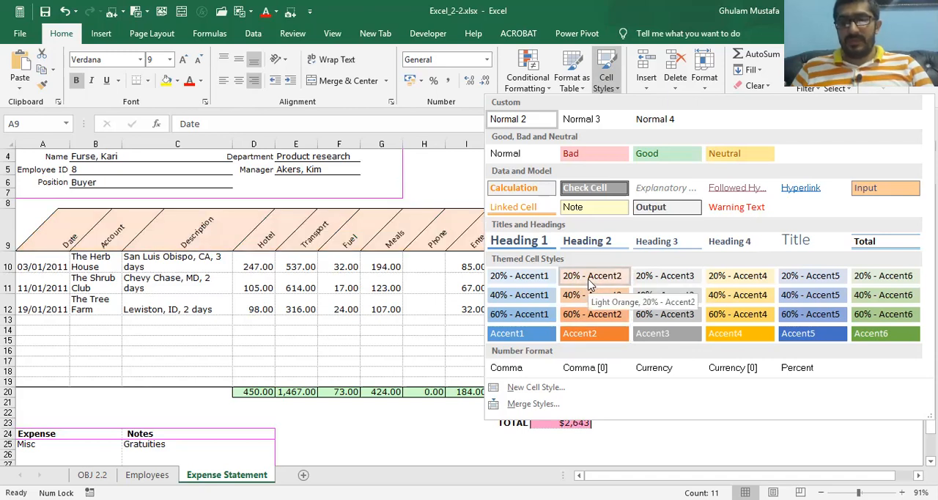
click(411, 341)
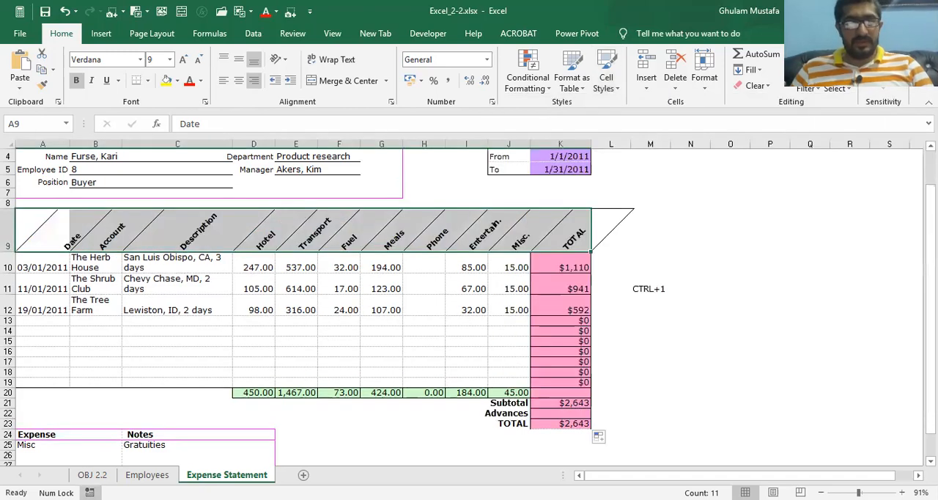
Recheck the style task on OBJ 2.2 and apply the 20% - Accent2 cell style to headings A9:K9 on Expense Statement
click(92, 474)
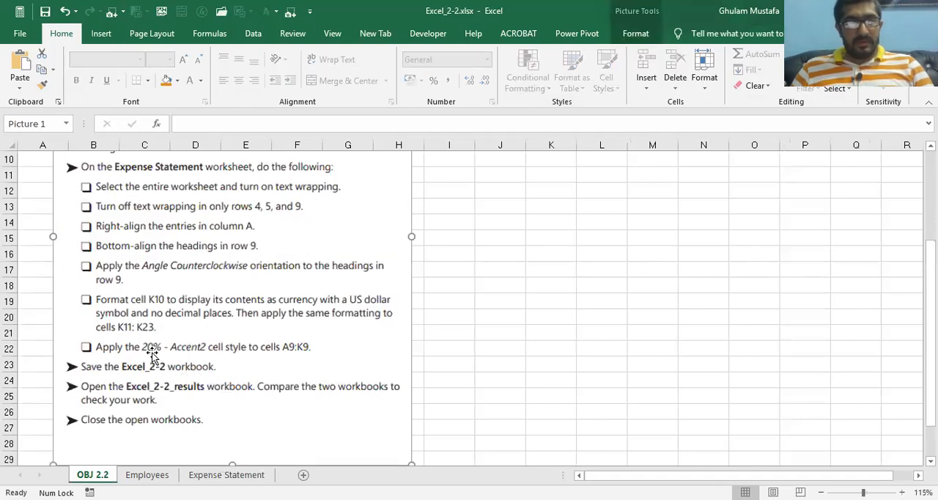
click(147, 474)
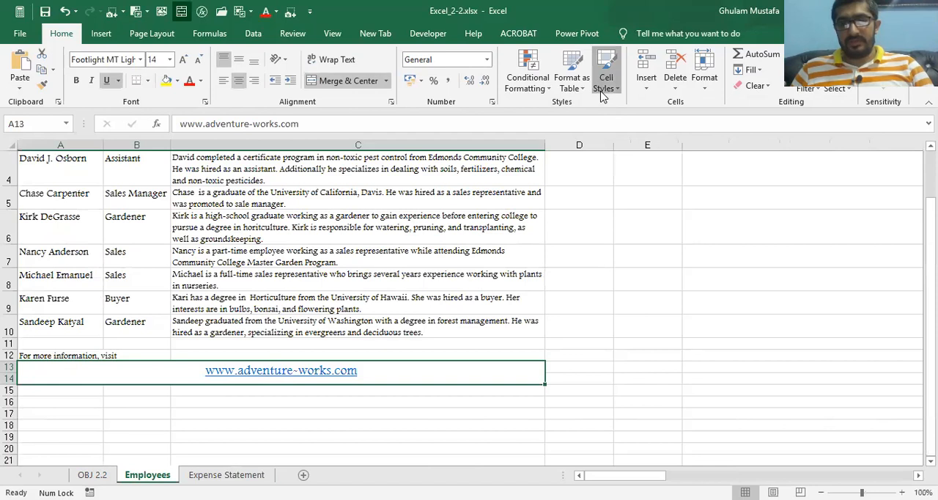
click(600, 93)
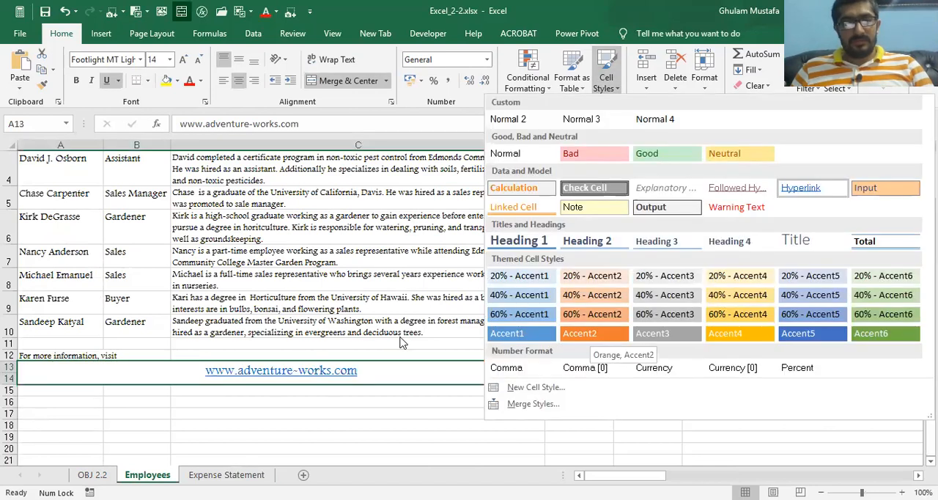
click(253, 474)
click(252, 475)
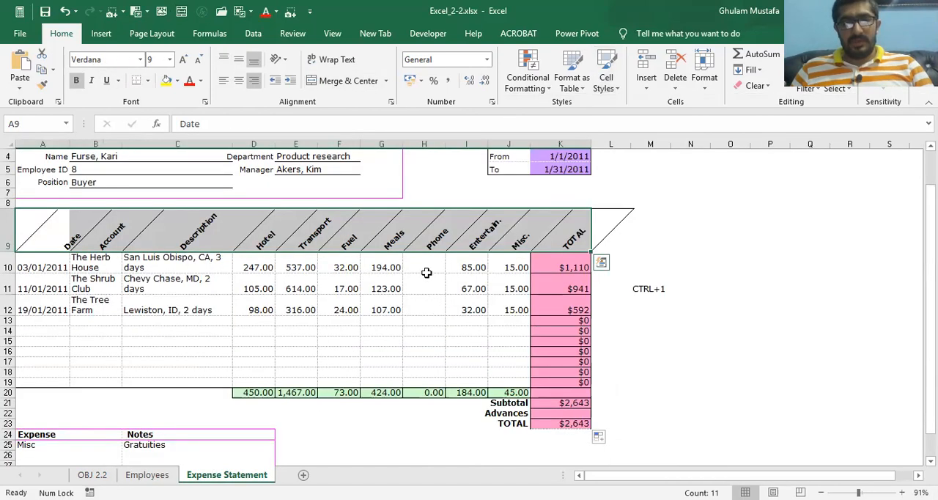
click(617, 86)
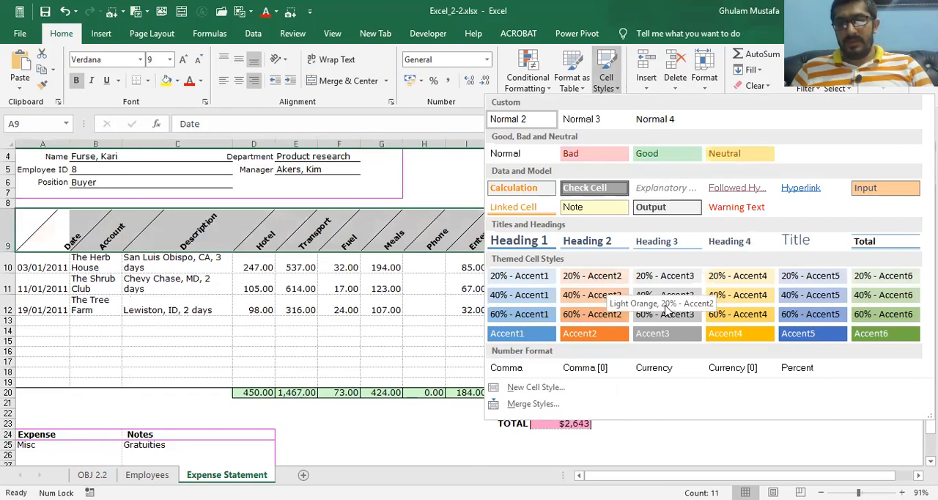
click(595, 277)
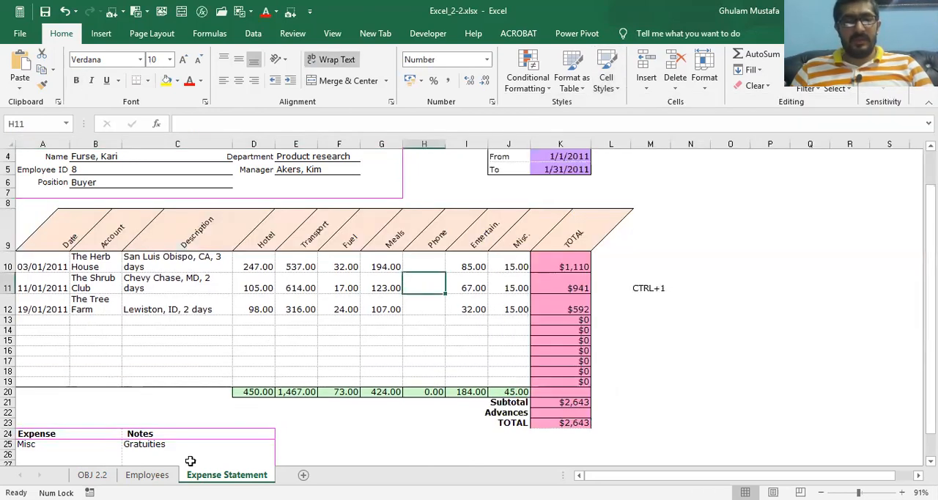
Review the remaining save and compare tasks on OBJ 2.2 and return to the Expense Statement sheet
click(92, 474)
scroll(256, 269, down, 1)
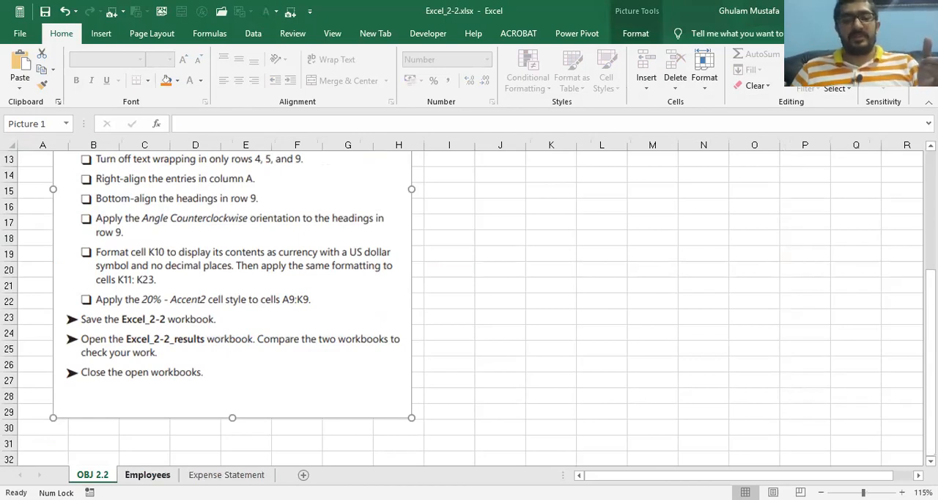
click(227, 474)
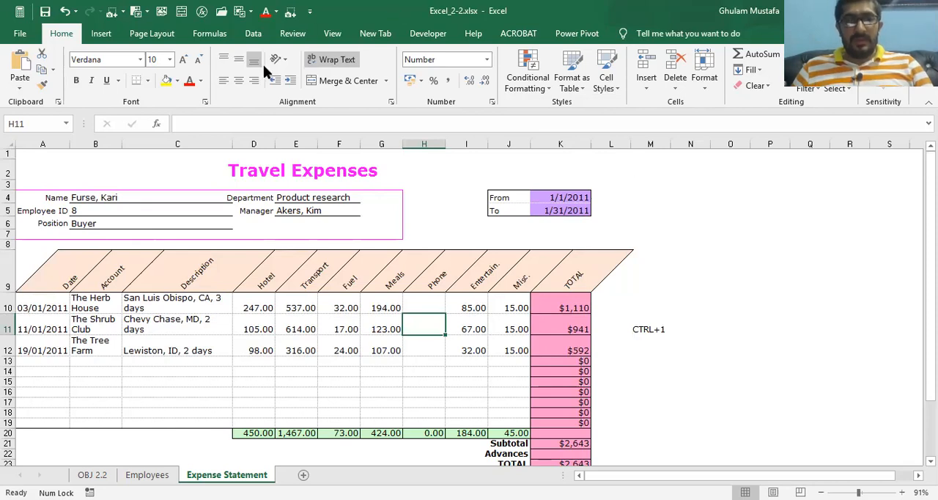
Review the cell merge options and the Format Cells number settings for H11 without changing anything
click(384, 84)
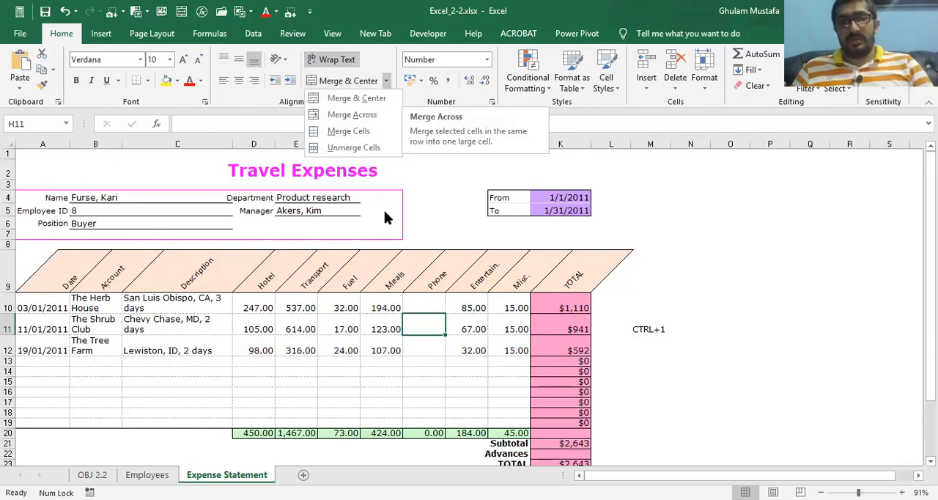
click(492, 102)
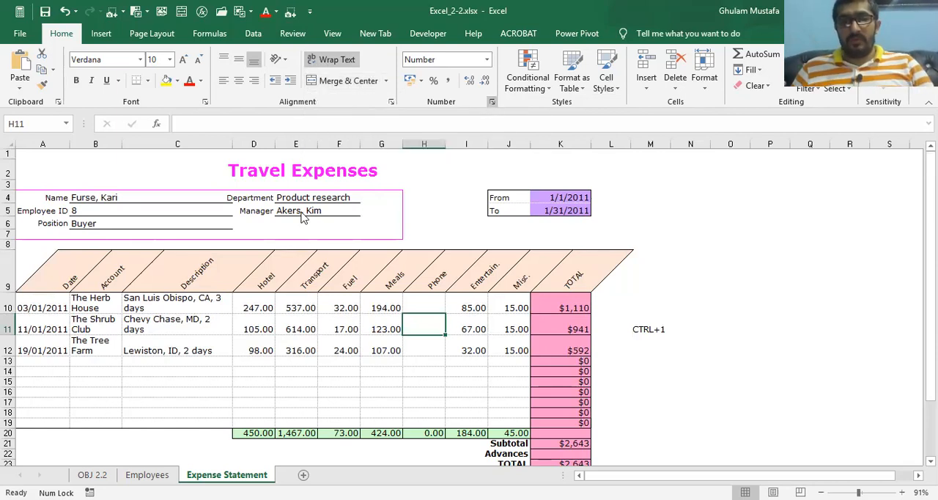
key(ctrl+1)
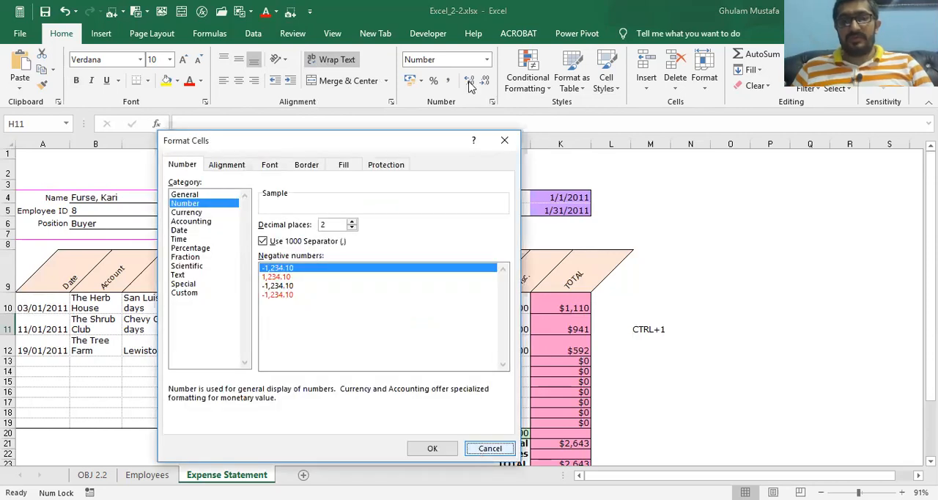
key(Escape)
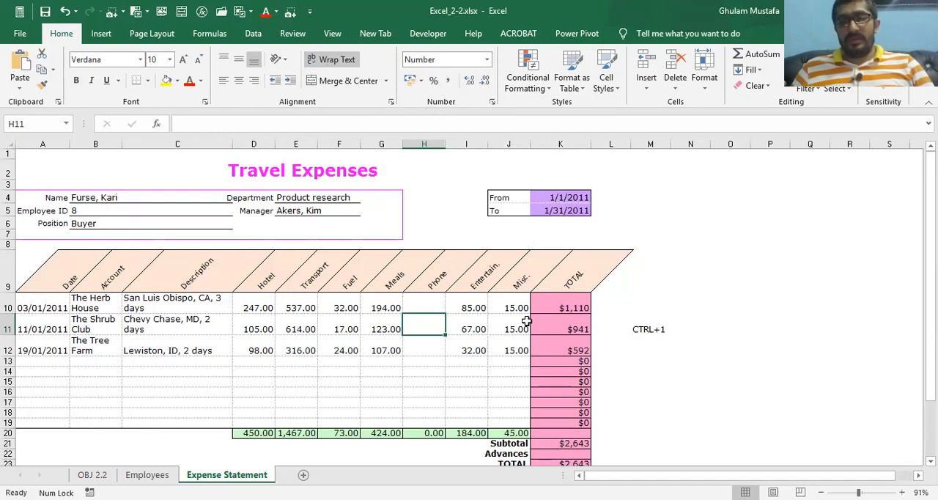
Try the General, Number, Currency and Accounting formats in turn on Meals cell G10, and autofit column G to its contents
click(389, 300)
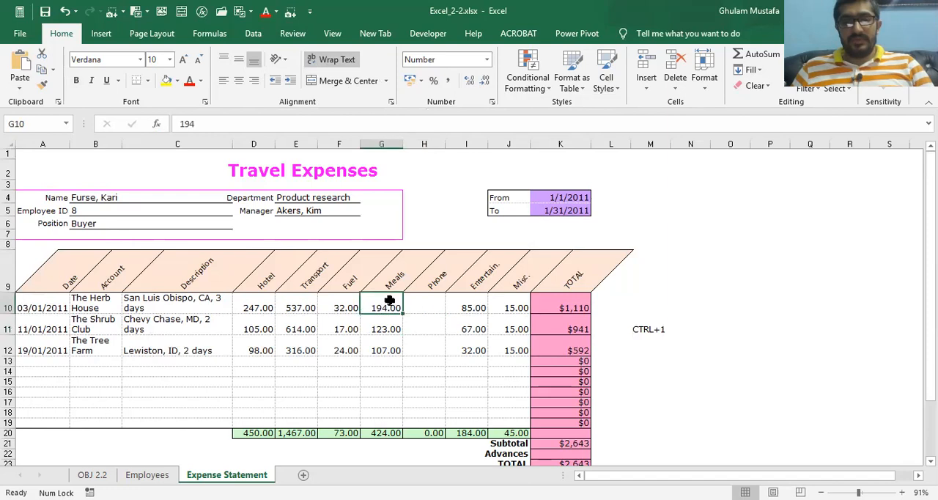
click(487, 59)
click(472, 82)
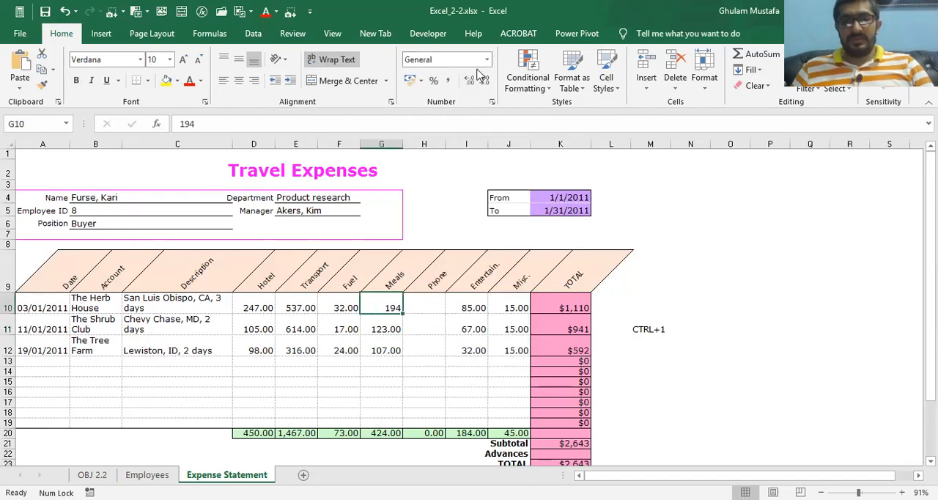
click(486, 61)
click(469, 110)
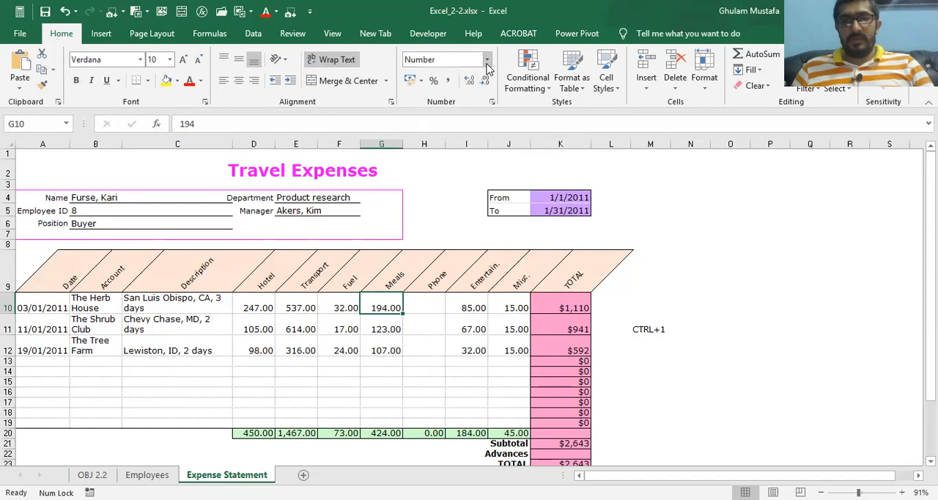
click(487, 59)
click(469, 140)
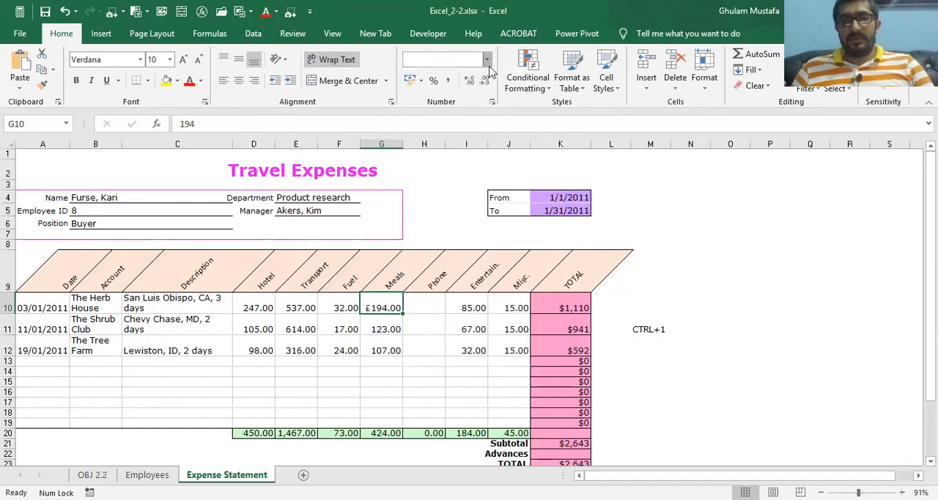
click(487, 59)
click(475, 175)
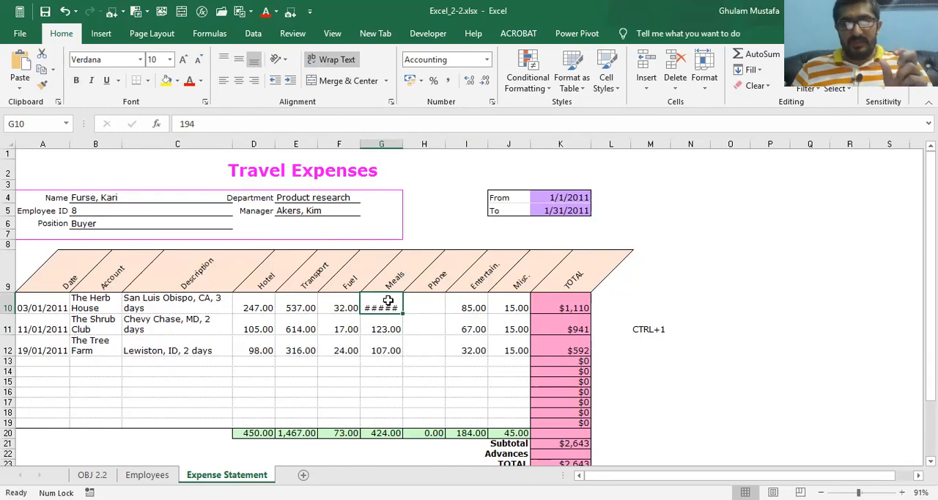
mouse_move(384, 295)
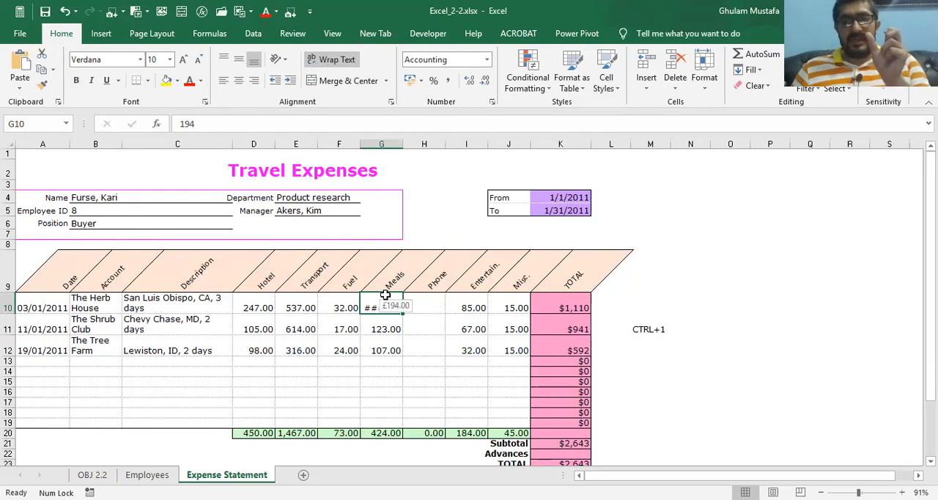
double_click(402, 144)
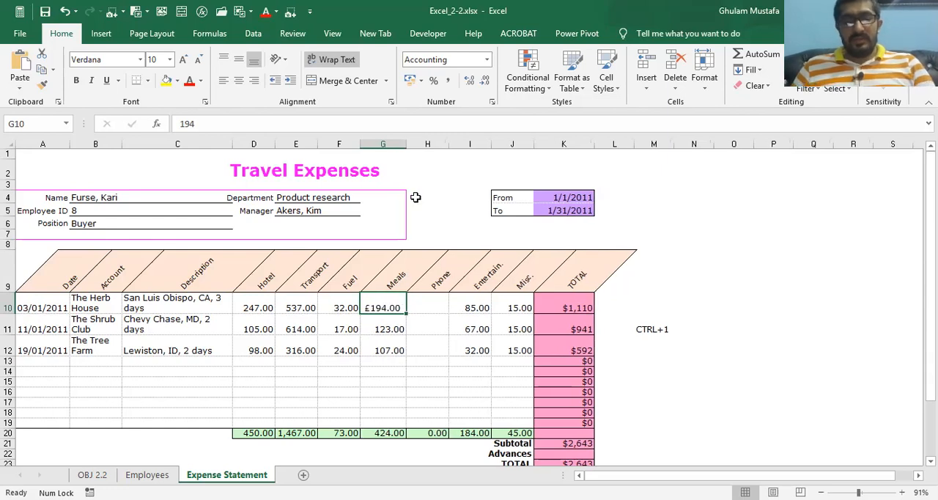
Undo the column G autofit and the trial number format changes on G10
key(ctrl+z)
key(ctrl+shift+4)
key(ctrl+shift+1)
key(ctrl+shift+grave)
key(ctrl+shift+1)
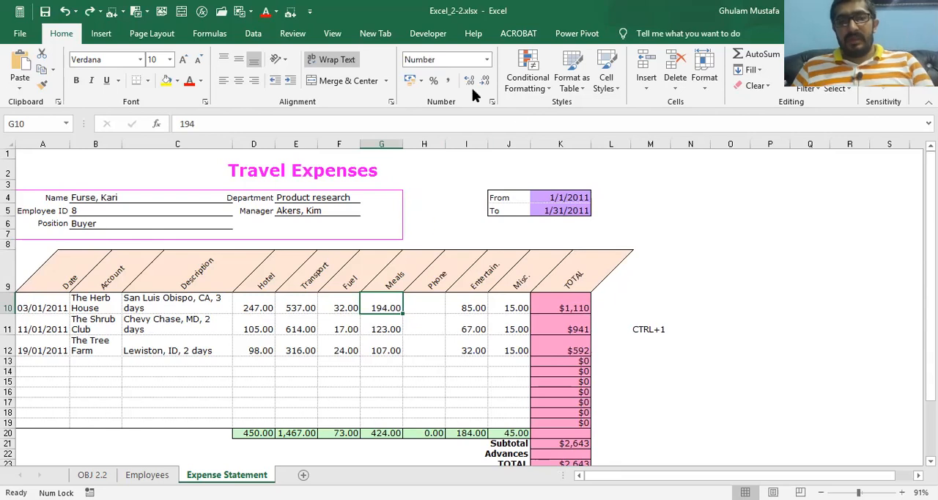
Look over the available cell styles for G10 without applying one
click(606, 80)
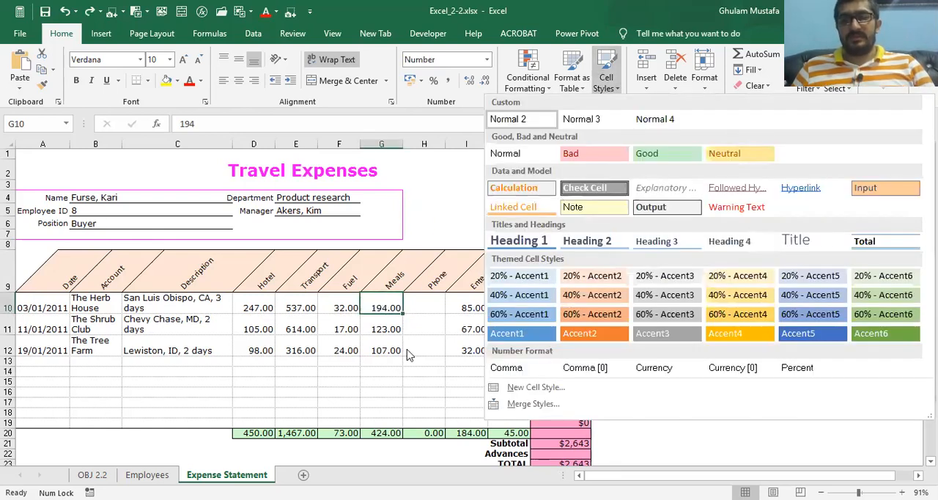
key(Escape)
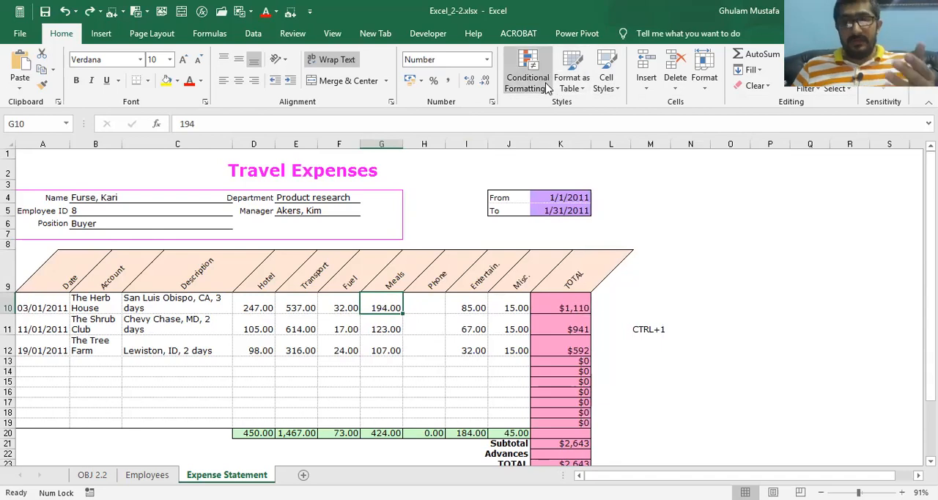